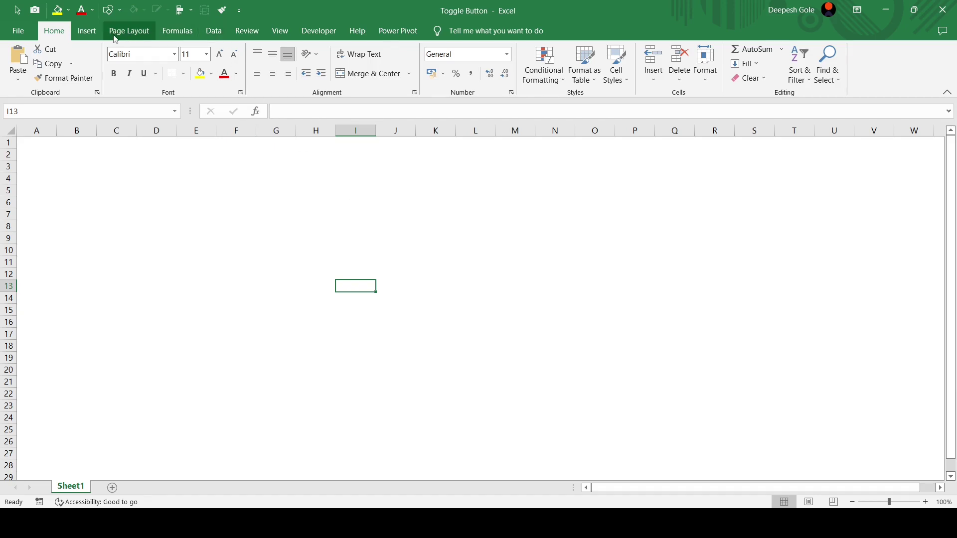
Draw a rounded rectangle on the sheet and squash it into a short bar
left_click(96, 37)
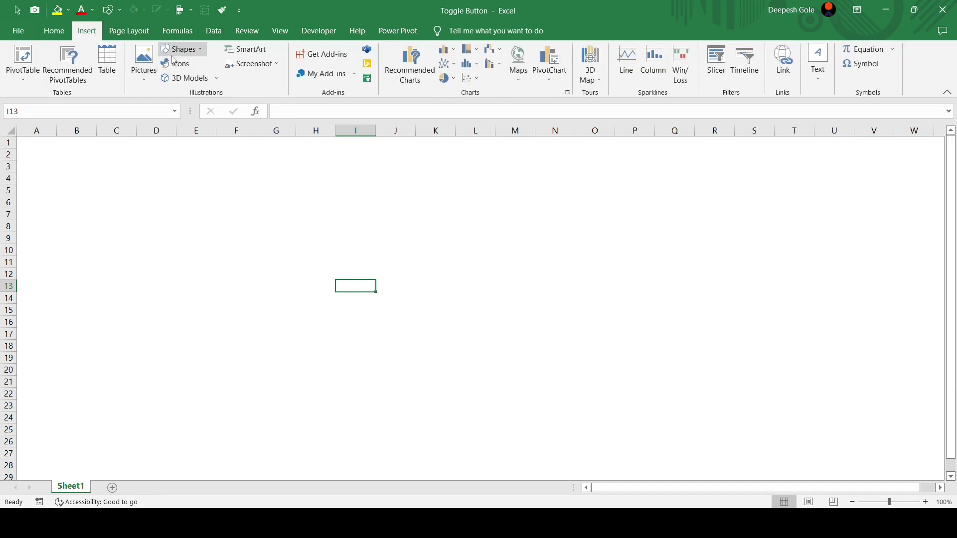
left_click(179, 50)
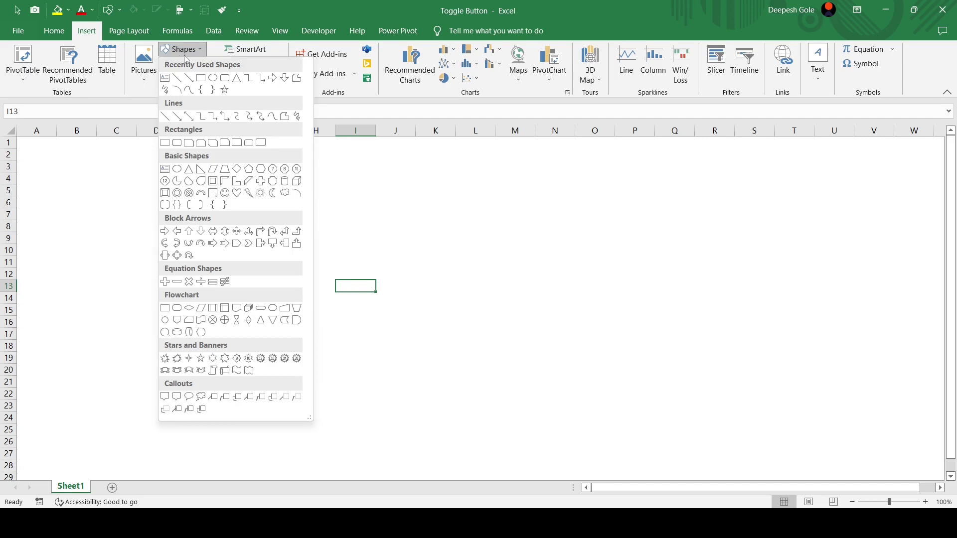
left_click(226, 88)
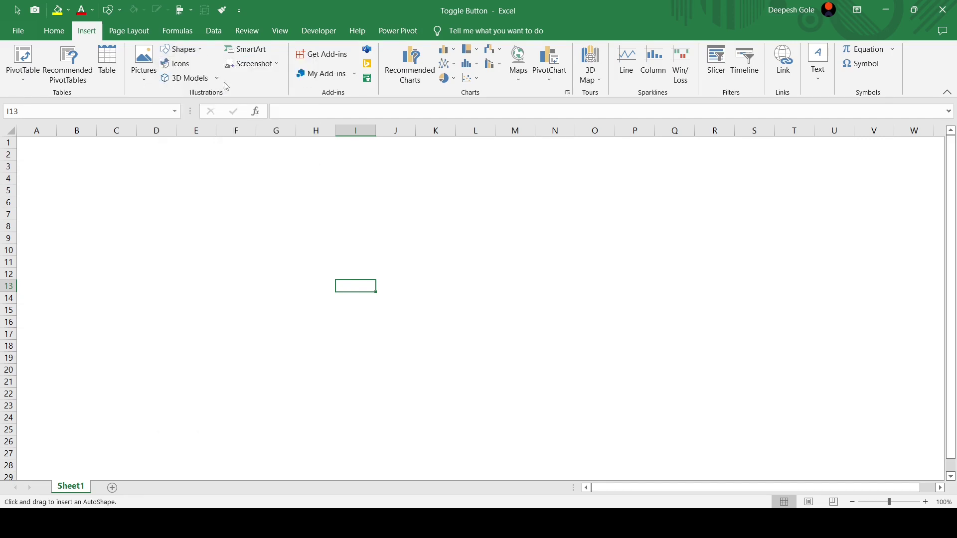
left_click(329, 232)
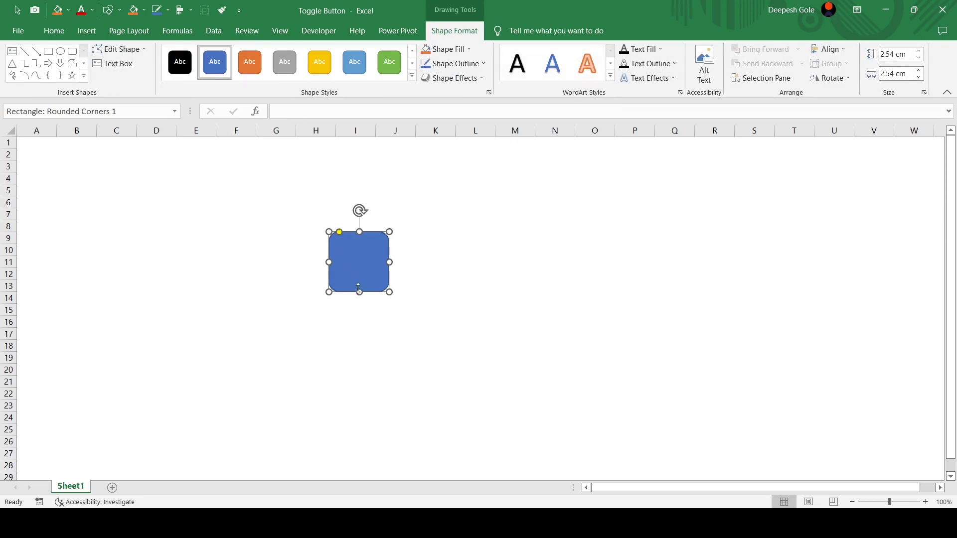
mouse_move(360, 292)
left_mouse_down()
mouse_move(360, 246)
mouse_move(376, 234)
left_mouse_up()
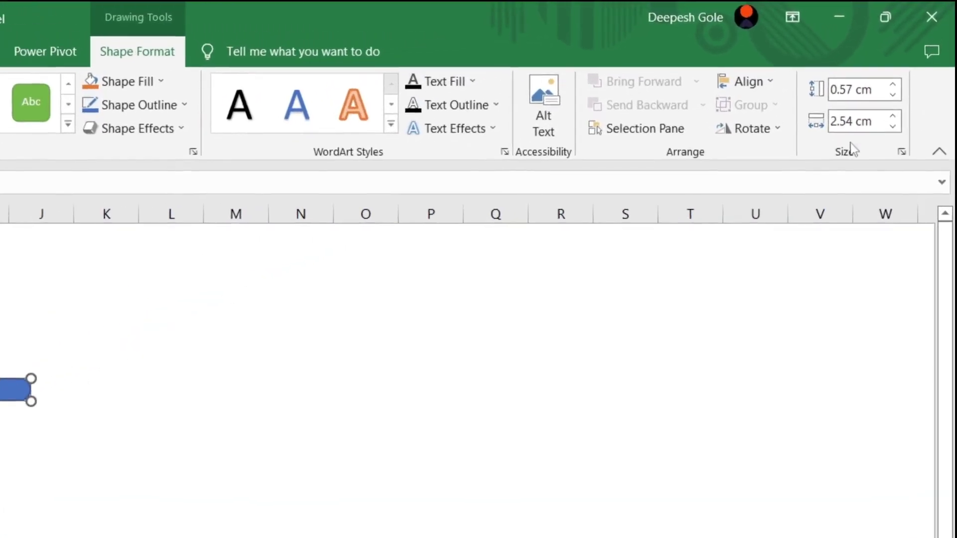
Size the rectangle to 0.47 cm high by 1.01 cm wide
left_click(872, 89)
type("0")
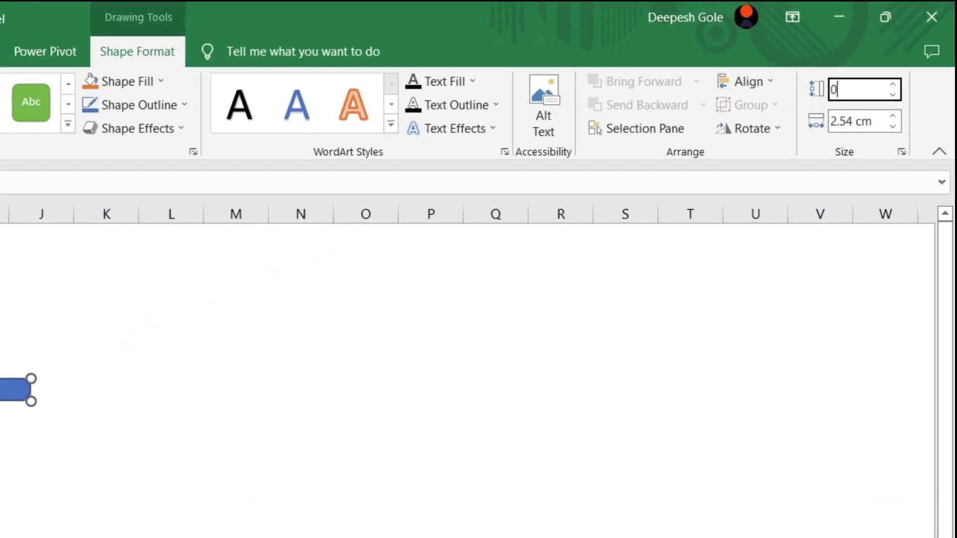
type(".4")
type("7")
key("Tab")
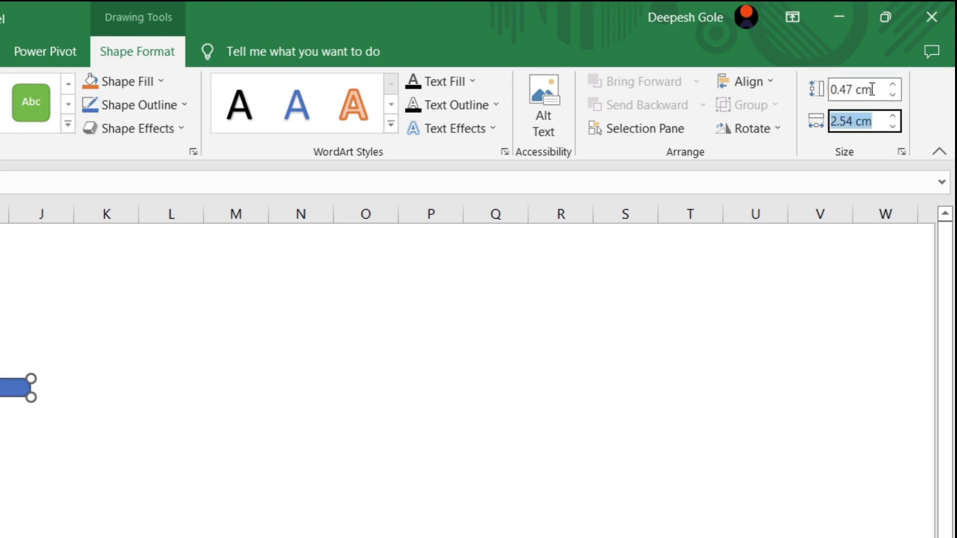
type("1.01")
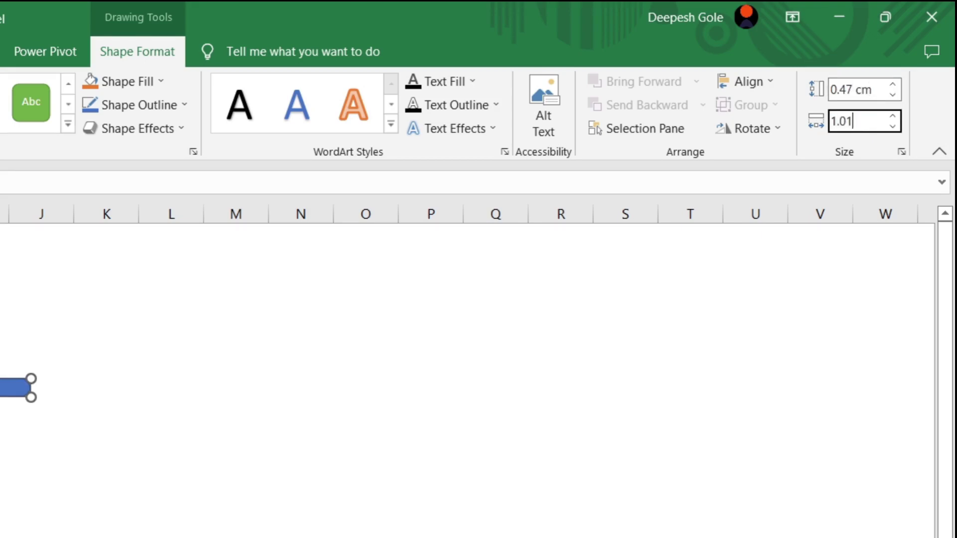
key("Return")
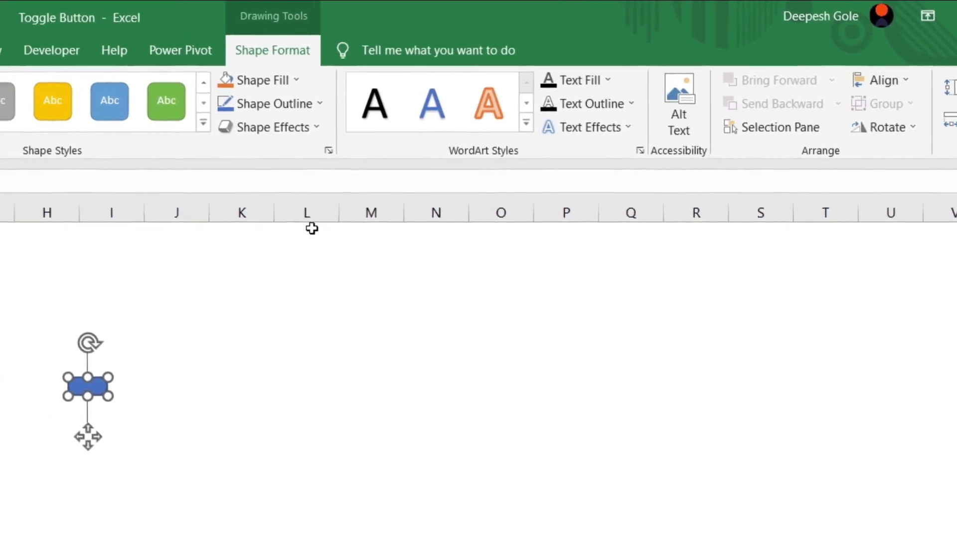
Give the bar a light grey fill and a White, Background 1, Darker 35% outline
left_click(450, 86)
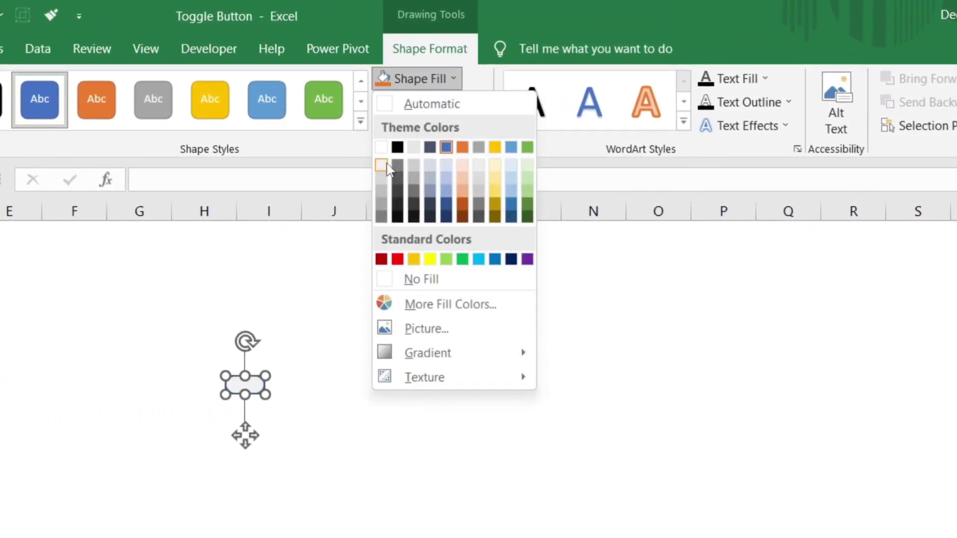
left_click(386, 166)
left_click(439, 101)
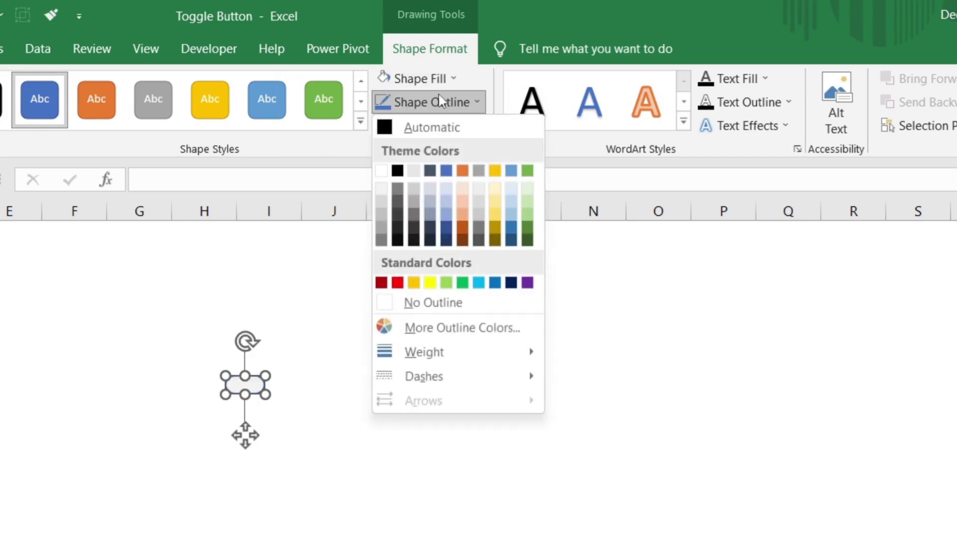
left_click(382, 188)
left_click(364, 444)
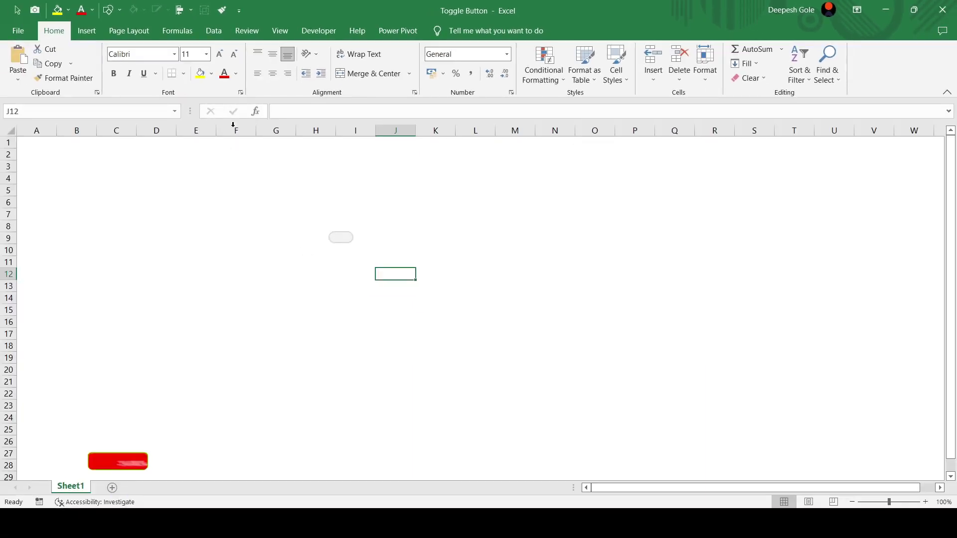
Insert an oval and size it to 0.46 cm by 0.46 cm
left_click(87, 30)
left_click(182, 50)
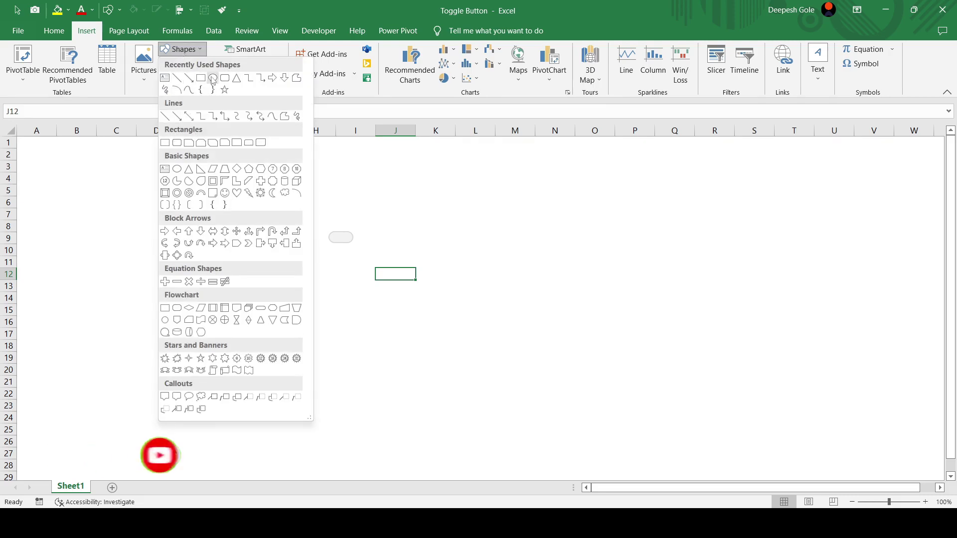
left_click(212, 78)
left_click(251, 212)
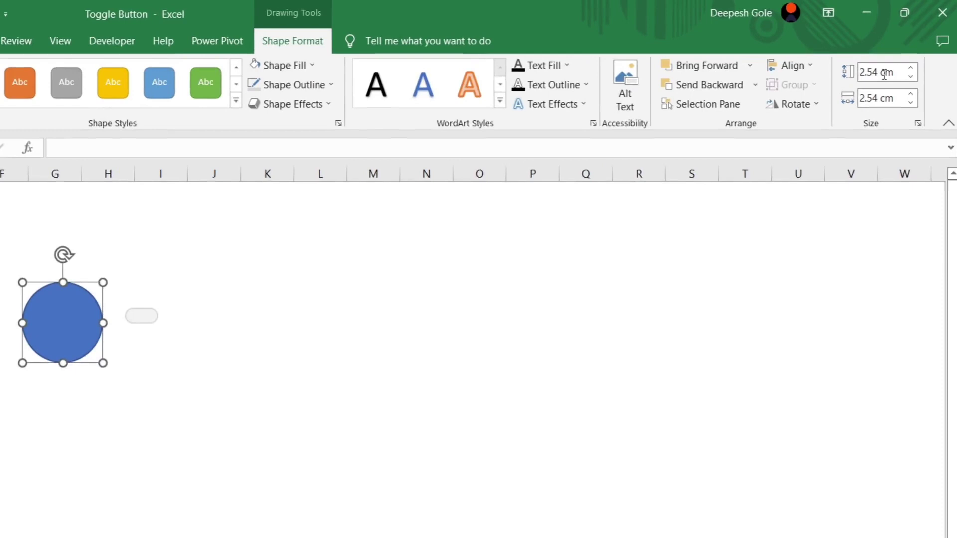
left_click(885, 74)
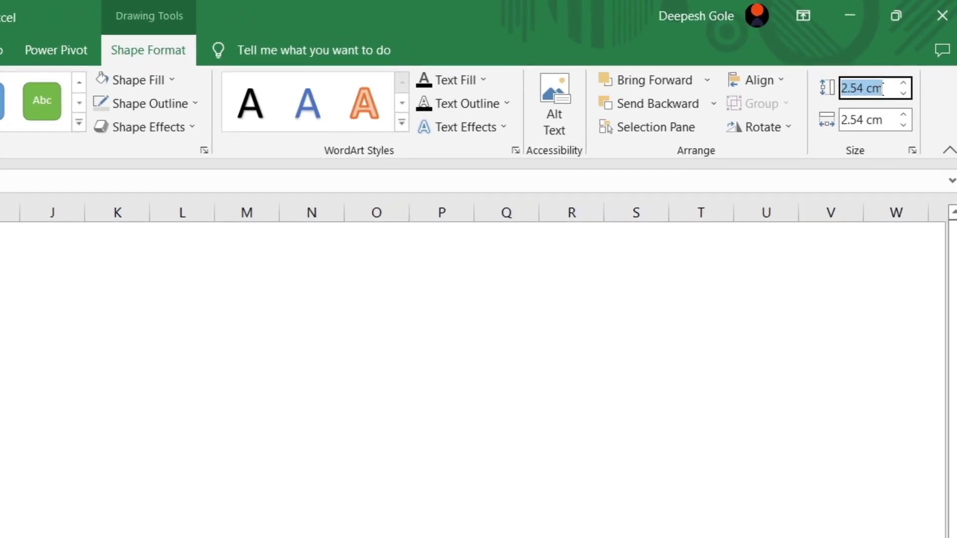
type("0")
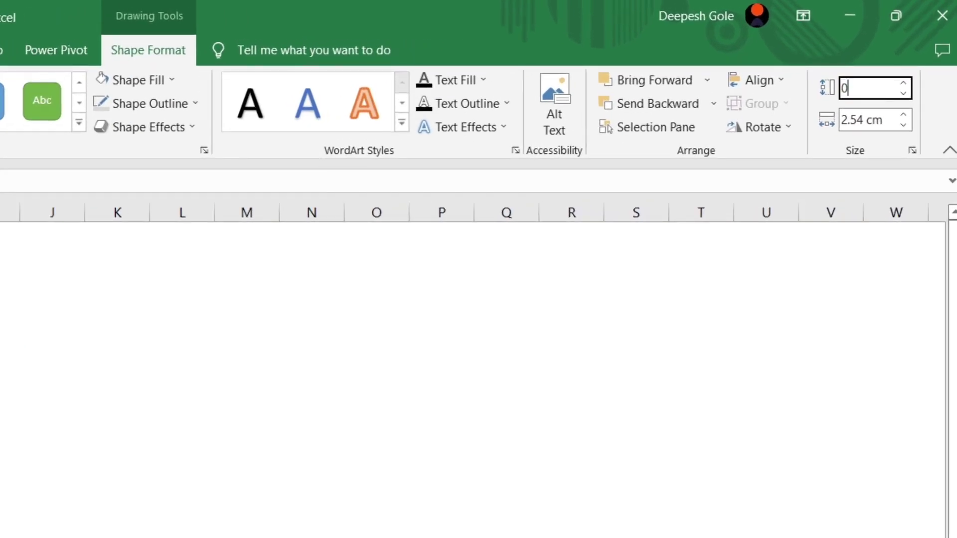
type(".46")
key("Tab")
type("0.46")
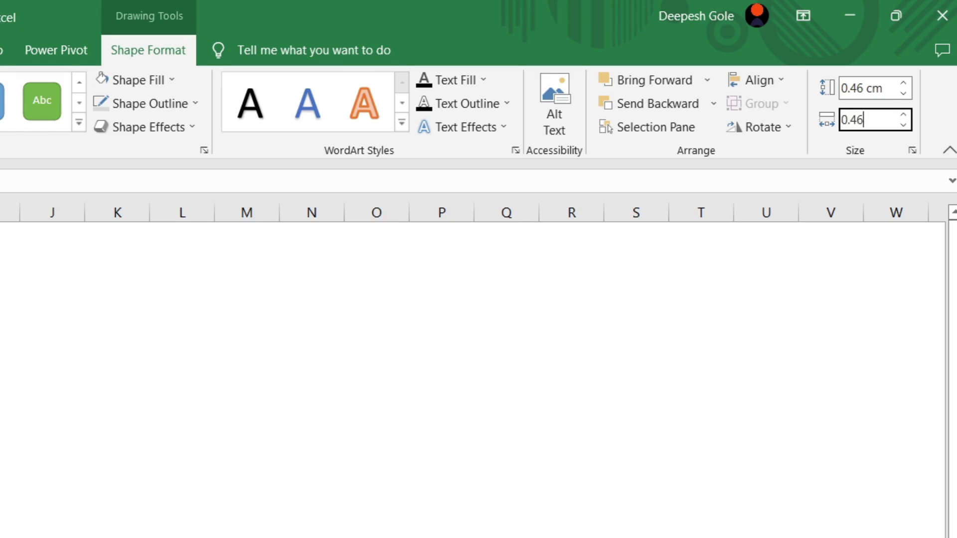
key("Return")
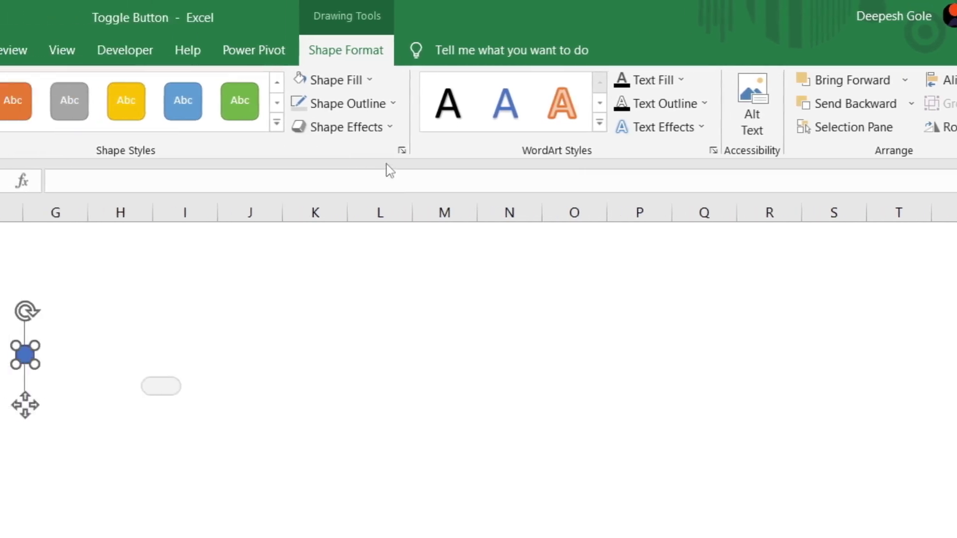
Remove the circle's outline and move it next to the pill
left_click(491, 103)
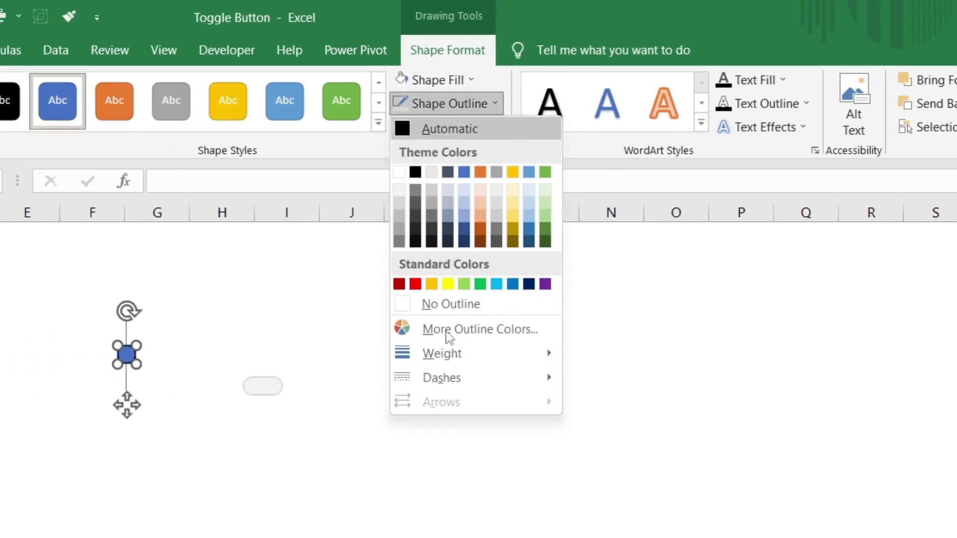
left_click(451, 305)
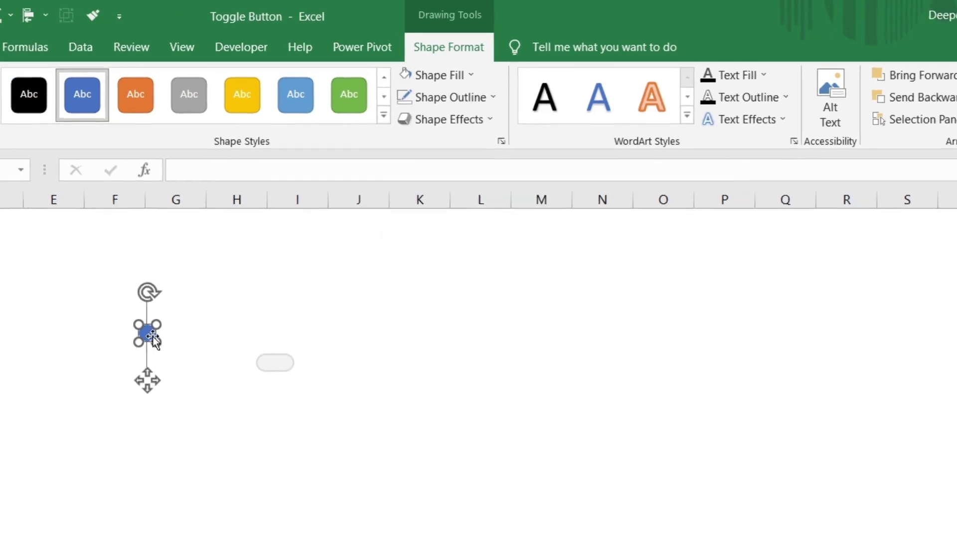
left_click_drag(152, 341, 302, 252)
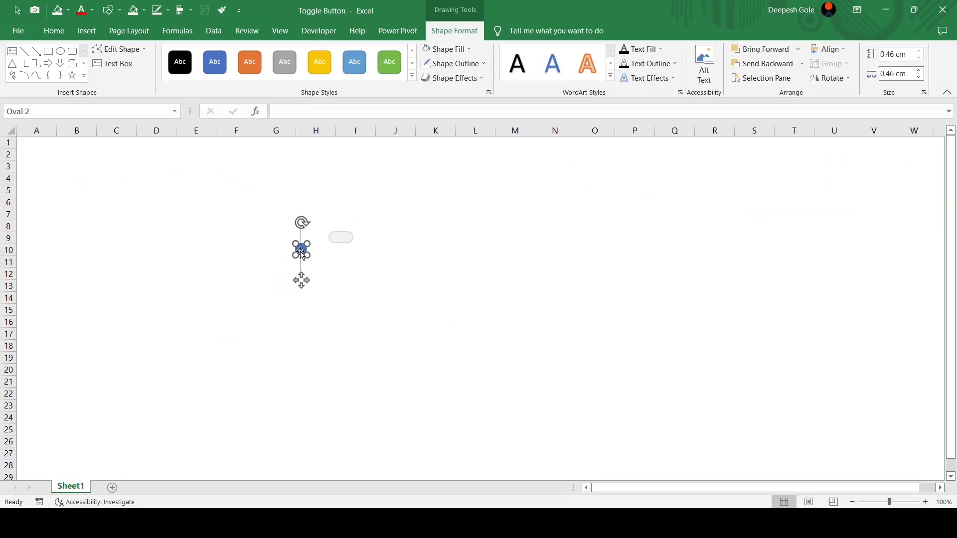
Name the oval 'circle' in the Name Box
left_click(106, 114)
type("c")
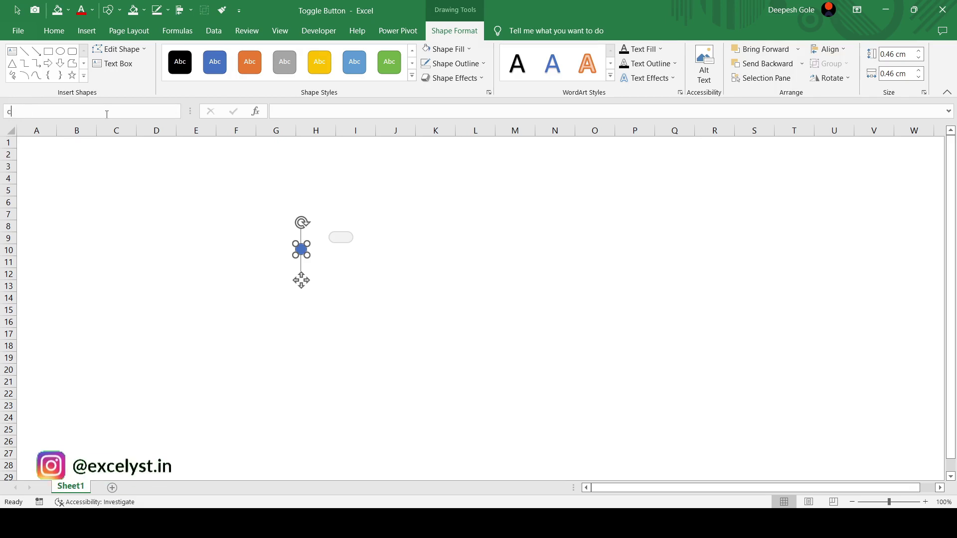
type("ircle")
key("Return")
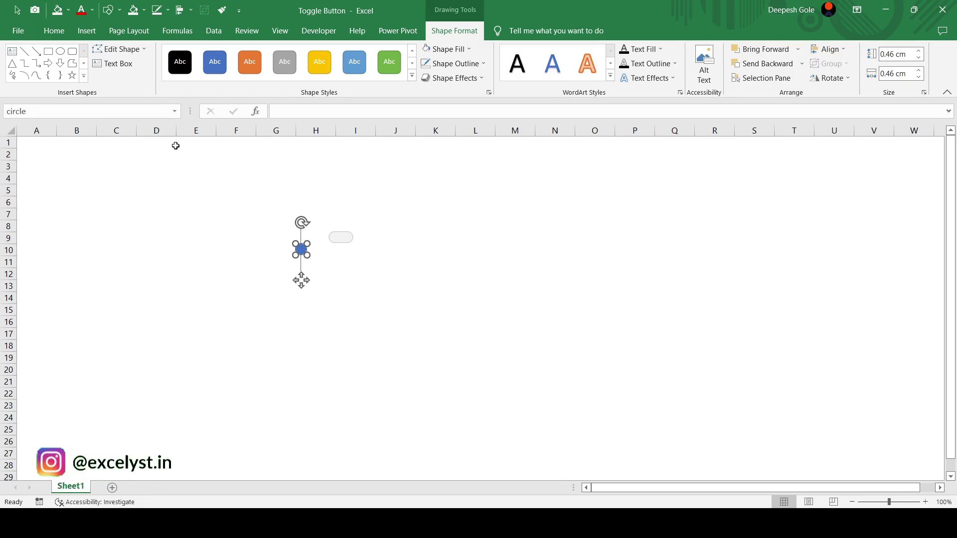
Name the rounded rectangle 'frame' and move the circle onto the pill's left end
left_click(341, 237)
left_click(147, 112)
type("frame")
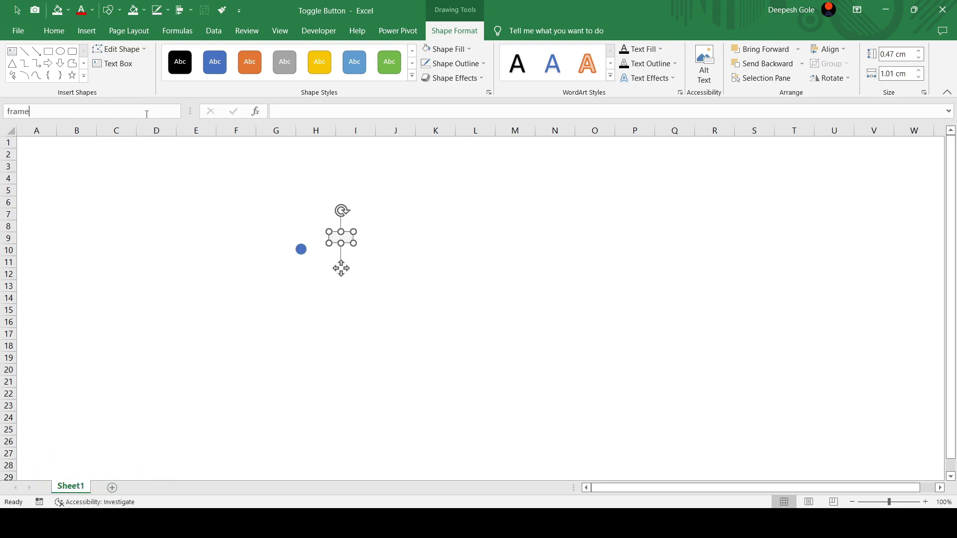
key("Return")
left_click(291, 273)
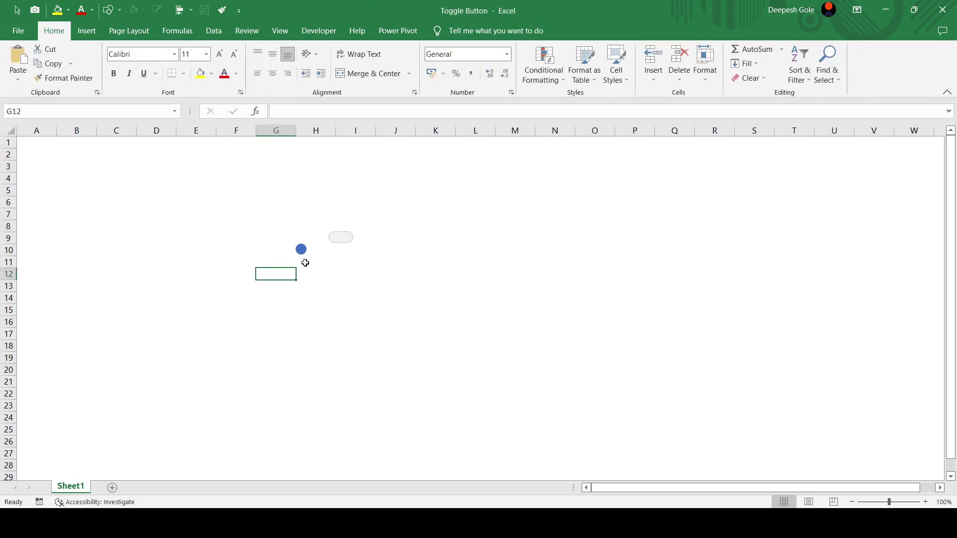
left_click_drag(305, 258, 329, 260)
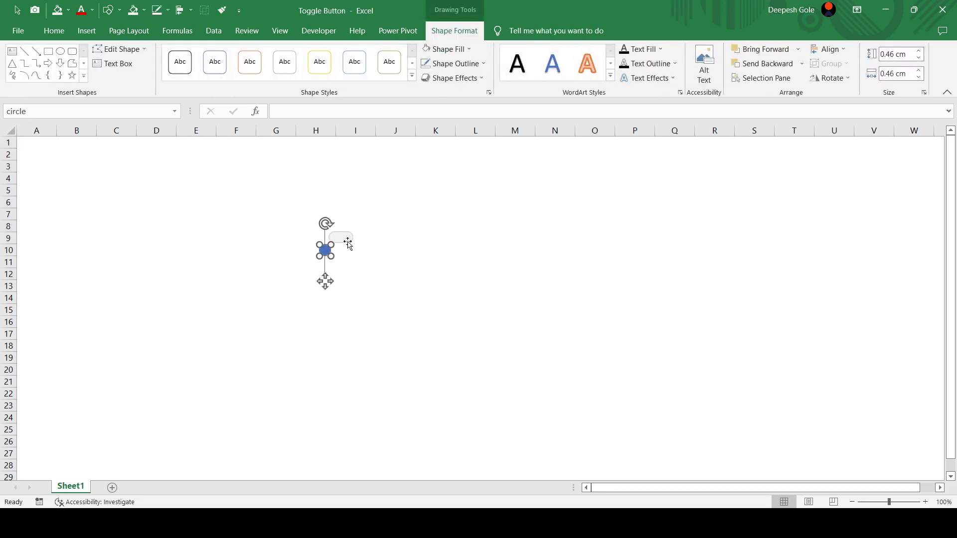
Align the circle and pill by their middles and left edges
left_click(348, 243, "ctrl")
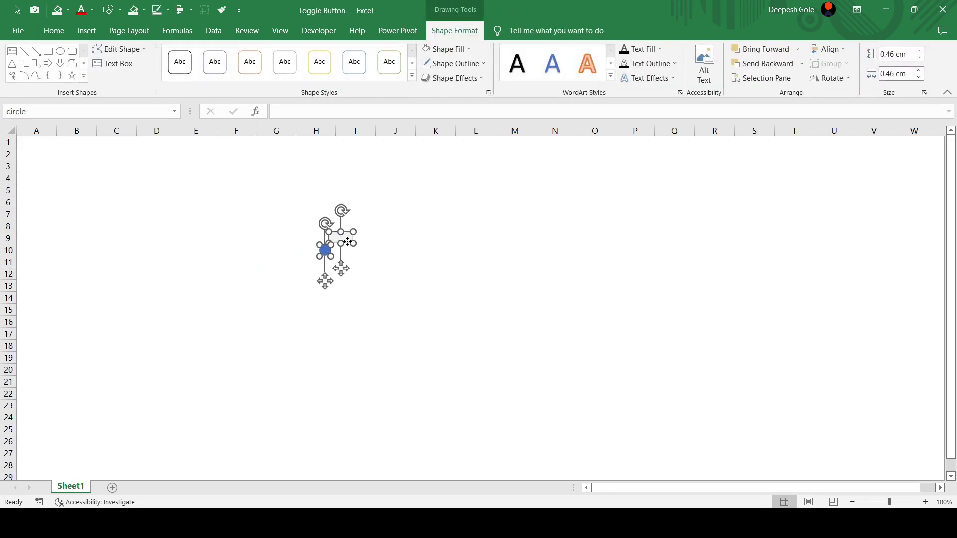
left_click(831, 52)
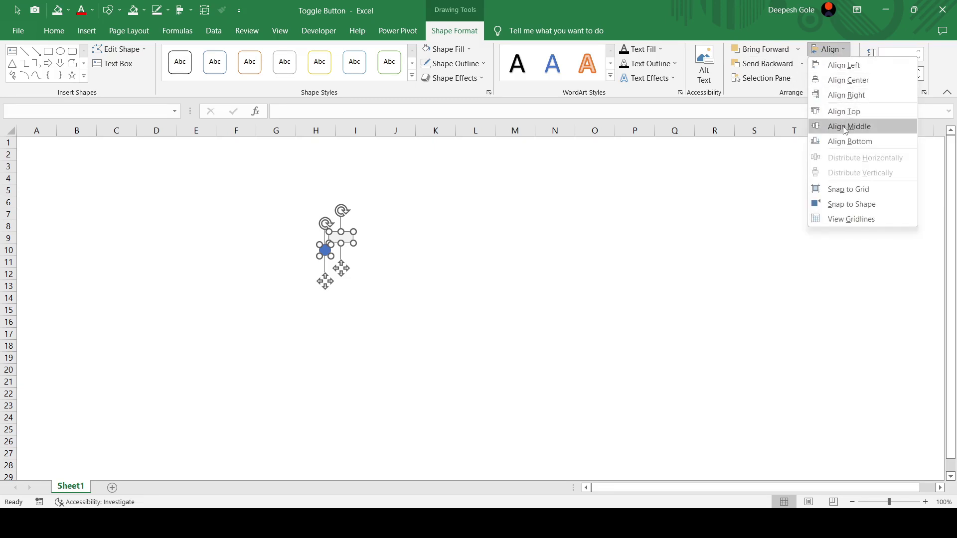
left_click(842, 126)
left_click(841, 52)
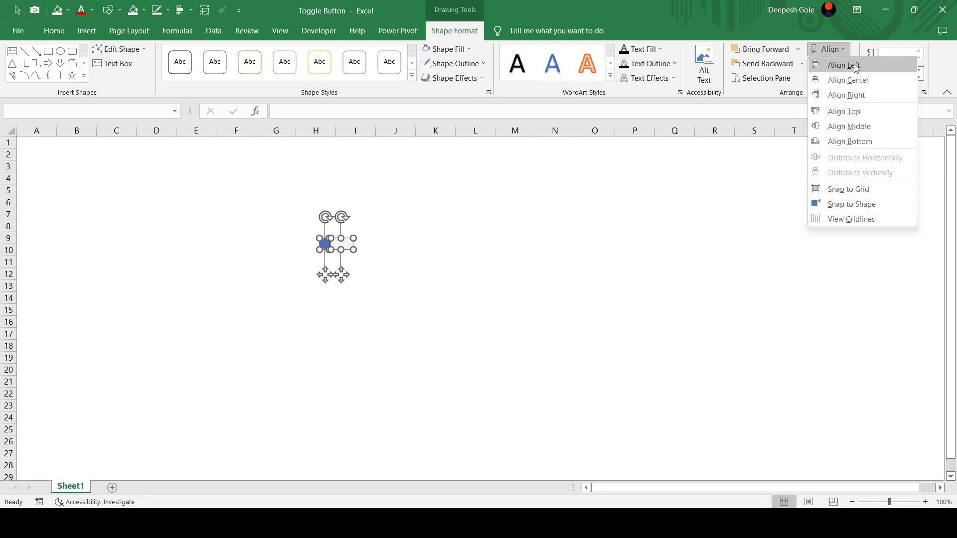
left_click(856, 68)
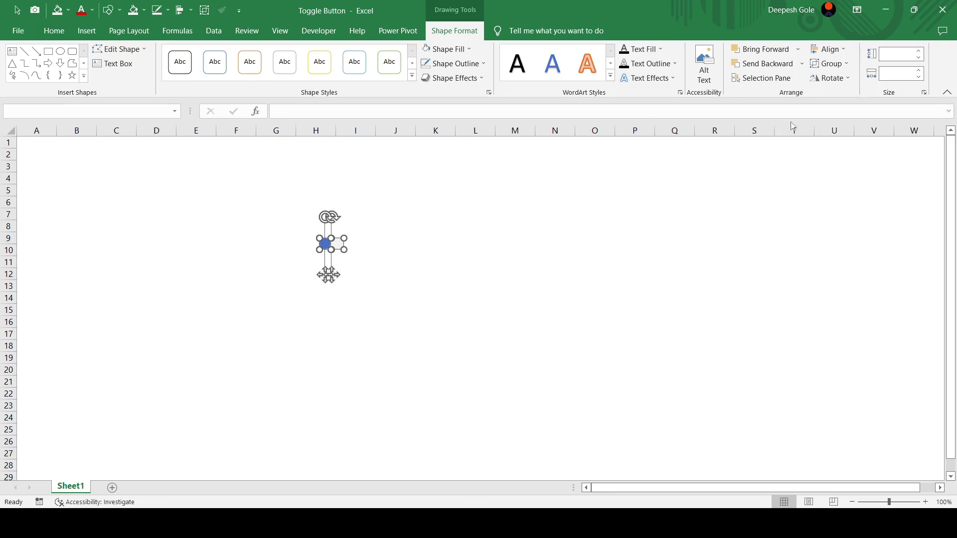
Group the two shapes and move the toggle up near row 4
left_click(836, 68)
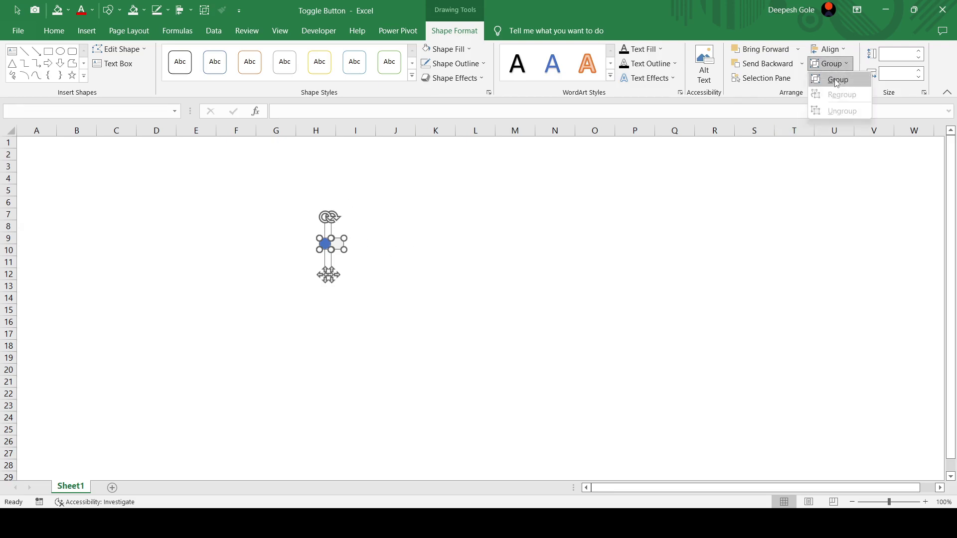
left_click(836, 81)
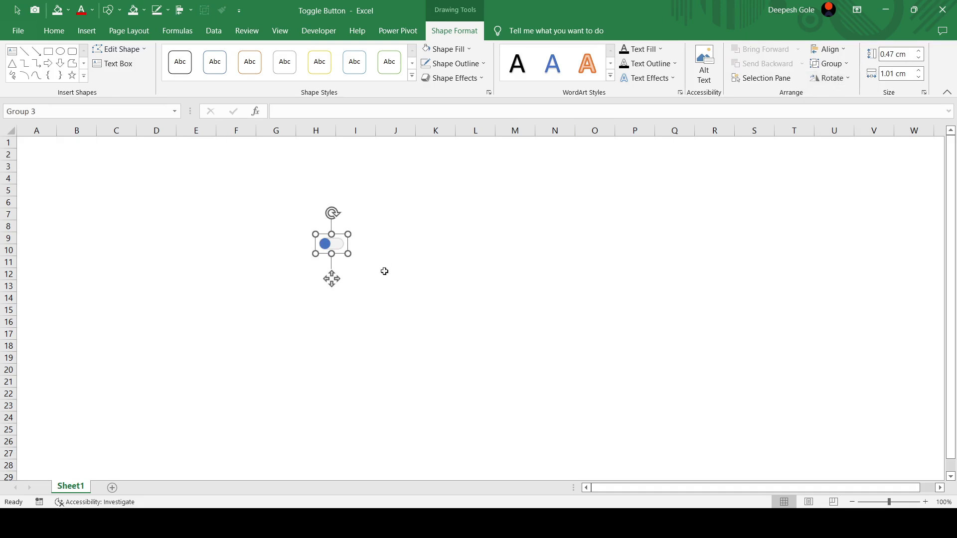
left_click_drag(341, 258, 335, 193)
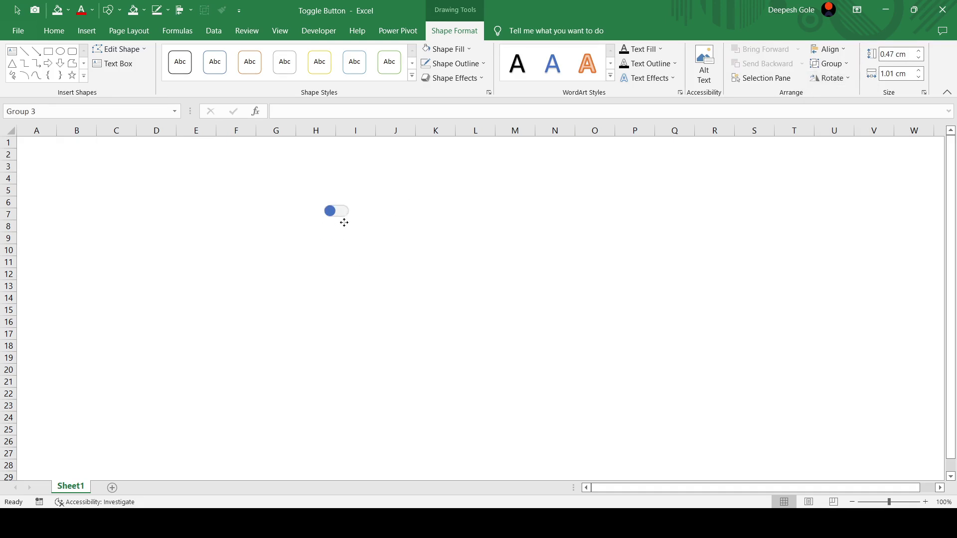
left_click(228, 188)
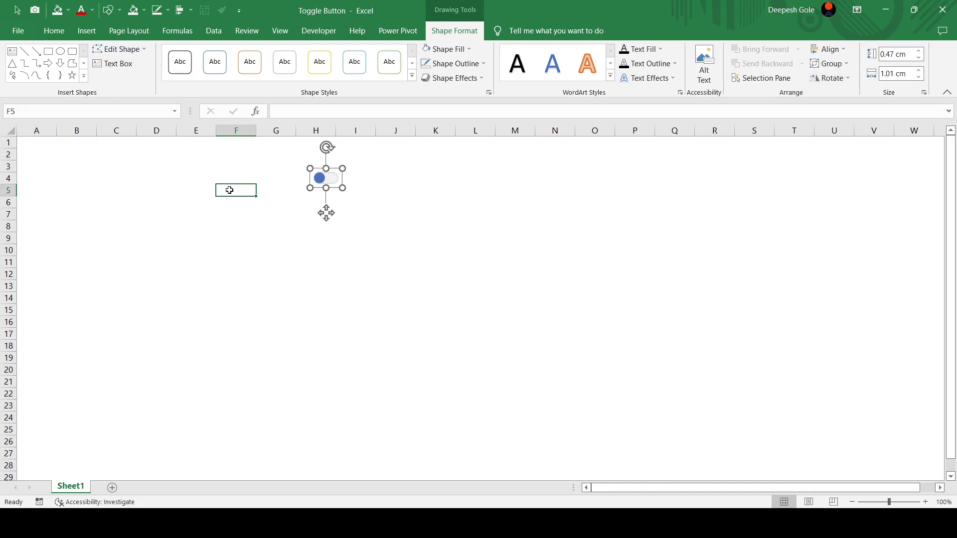
left_click(41, 145)
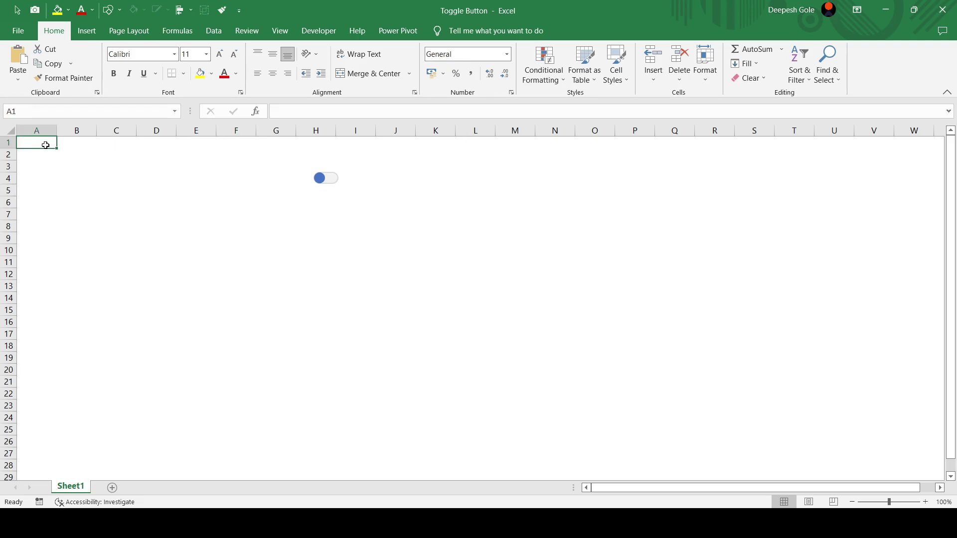
Enter 'Control:' in A1 and fill B1 light orange
type("C")
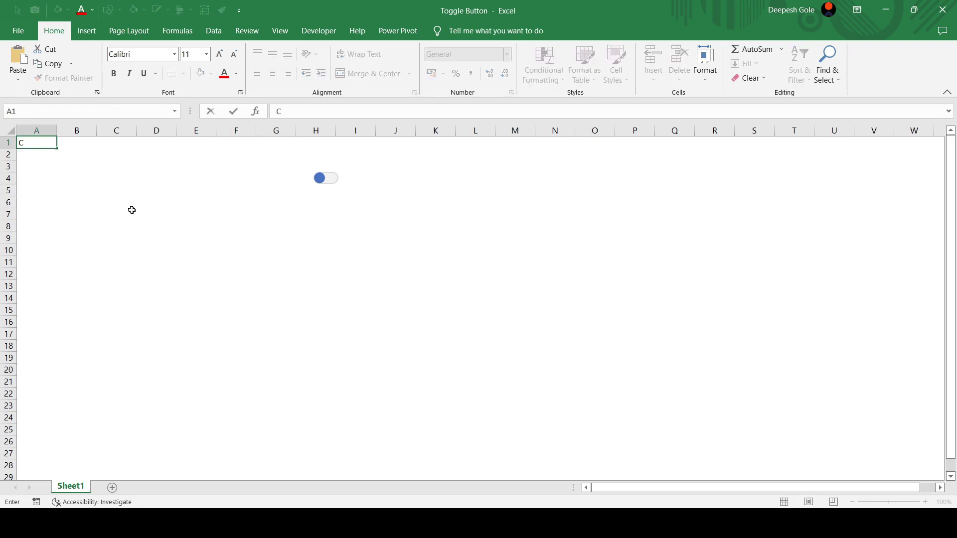
type("ontrol:")
key("Tab")
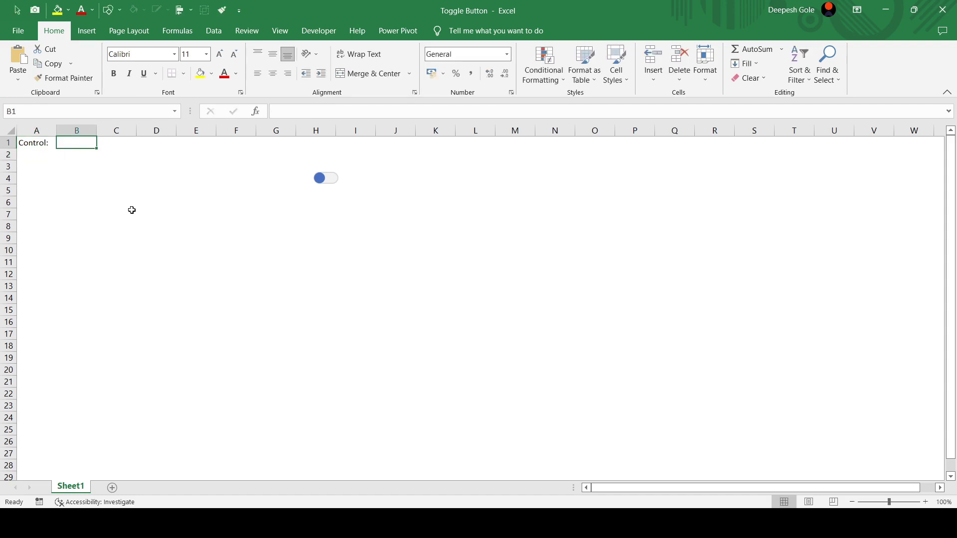
left_click(211, 74)
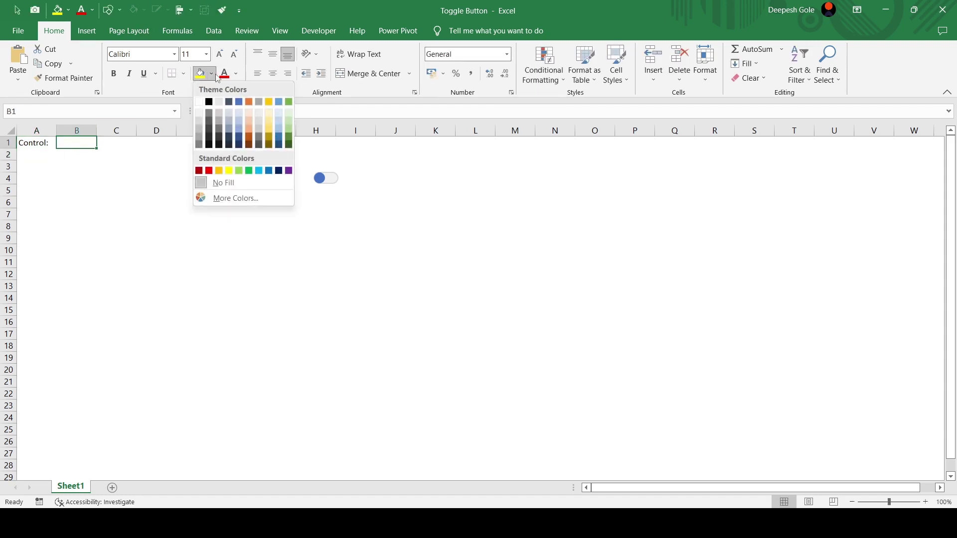
left_click(249, 111)
left_click(169, 180)
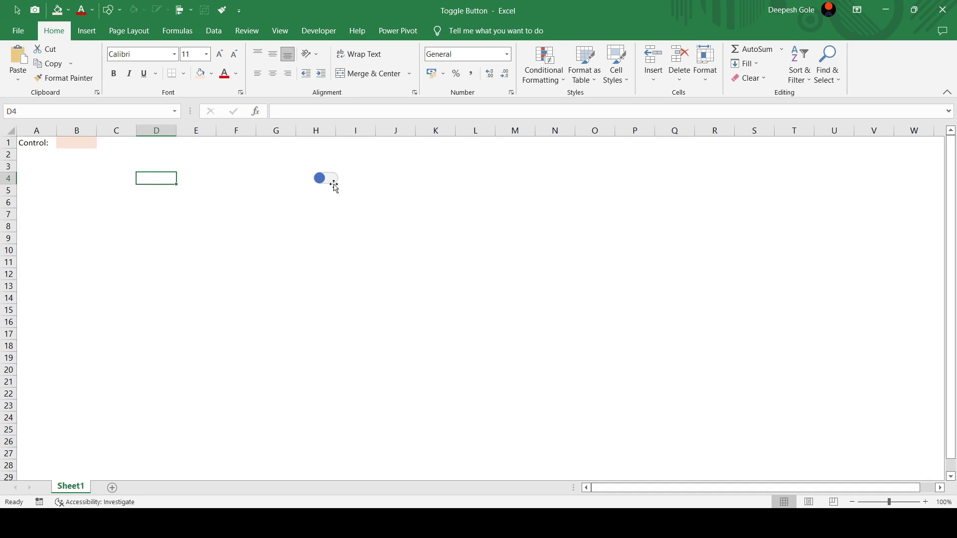
Move the toggle beside the Control: cell and open the VBA editor
left_click_drag(334, 185, 156, 163)
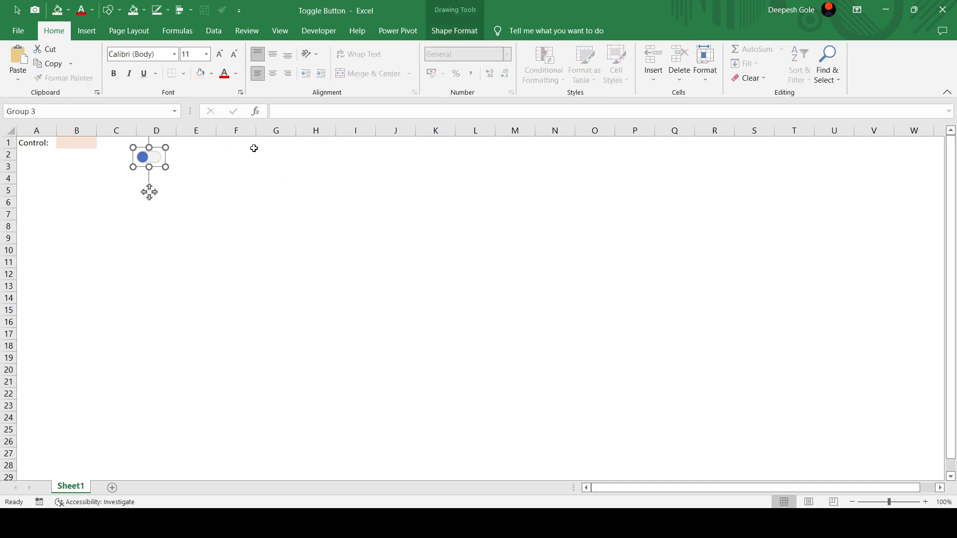
left_click(319, 31)
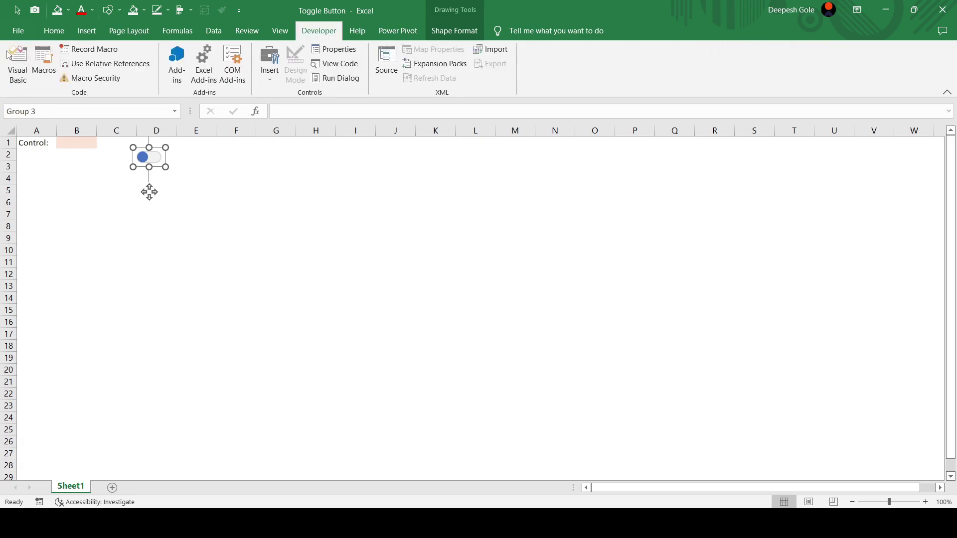
left_click(18, 62)
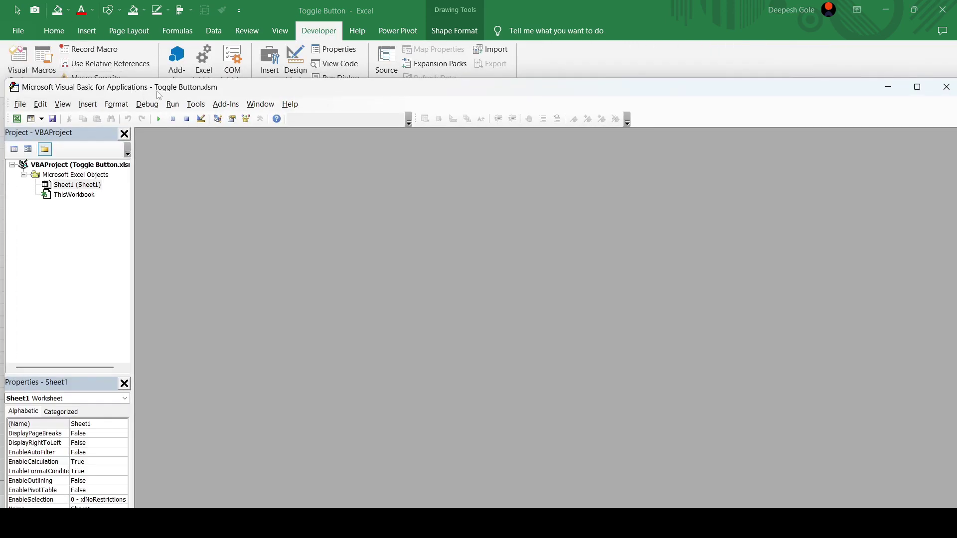
Shift the VBA window aside and insert a new empty Module1
left_click_drag(159, 93, 481, 33)
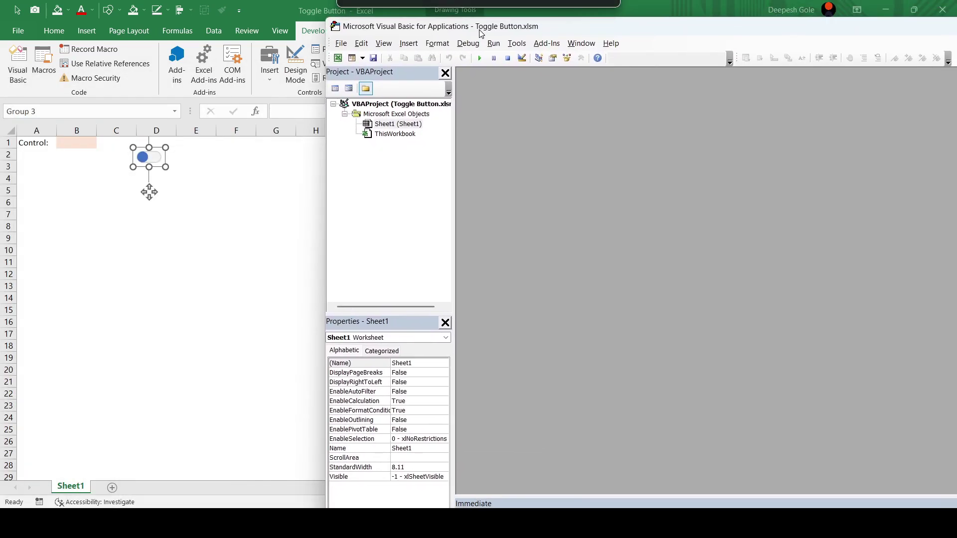
left_click(408, 44)
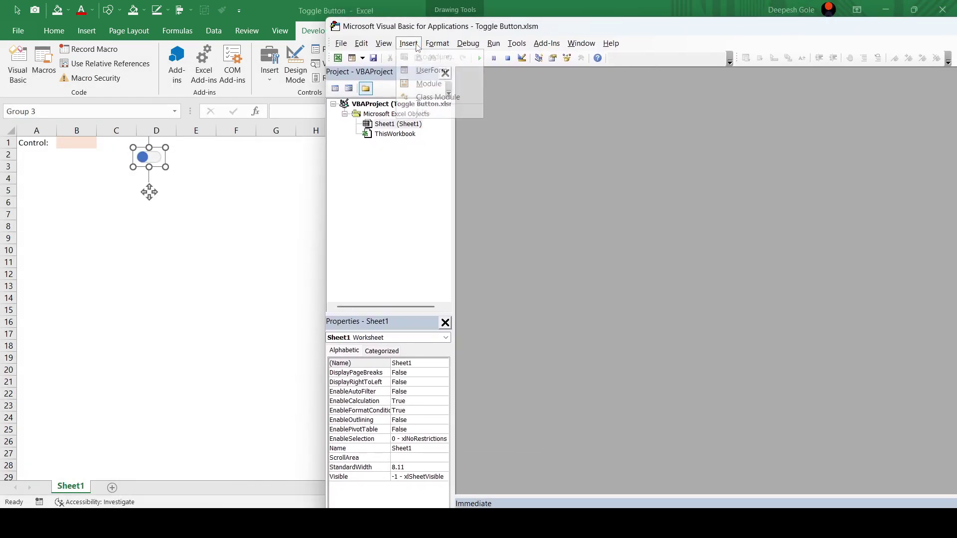
left_click(428, 84)
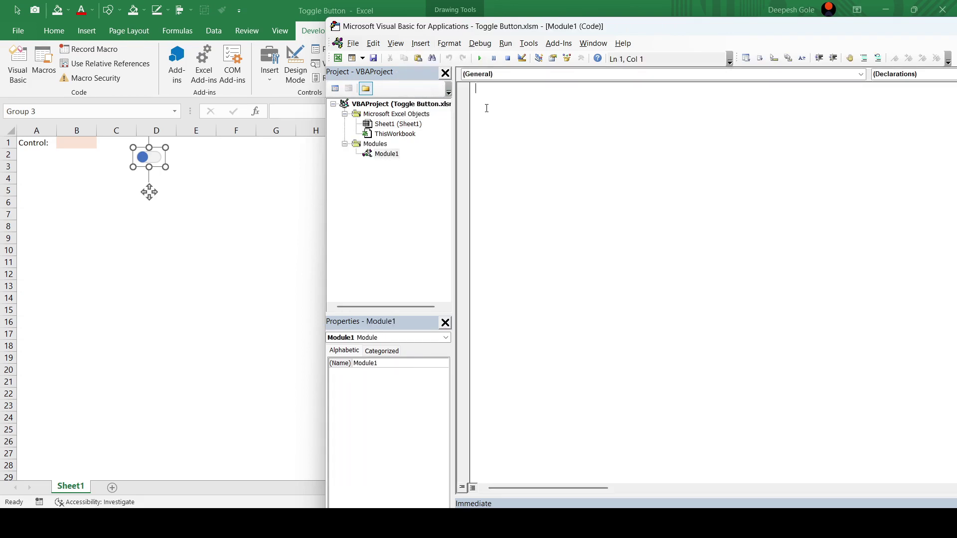
Declare Sub toggleButton() with Dim i As Long
key("Return")
type("s")
type("ggleBu")
type("tton")
key("Return")
type("dim i as")
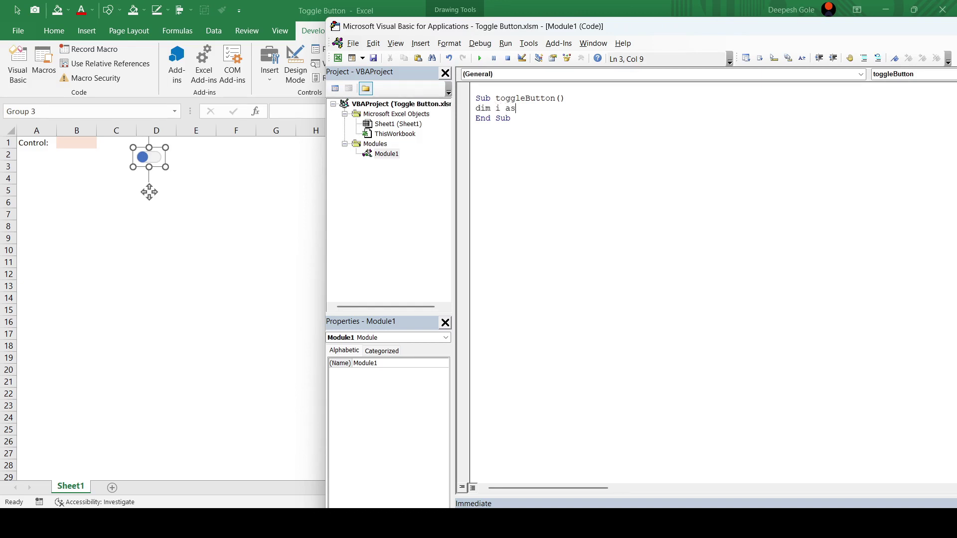
type("long")
key("Tab")
key("Return")
key("Return")
key("Return")
key("Return")
key("Return")
Add an empty With Sheet1 ... End With block and delete the extra blank lines
type("th sheet")
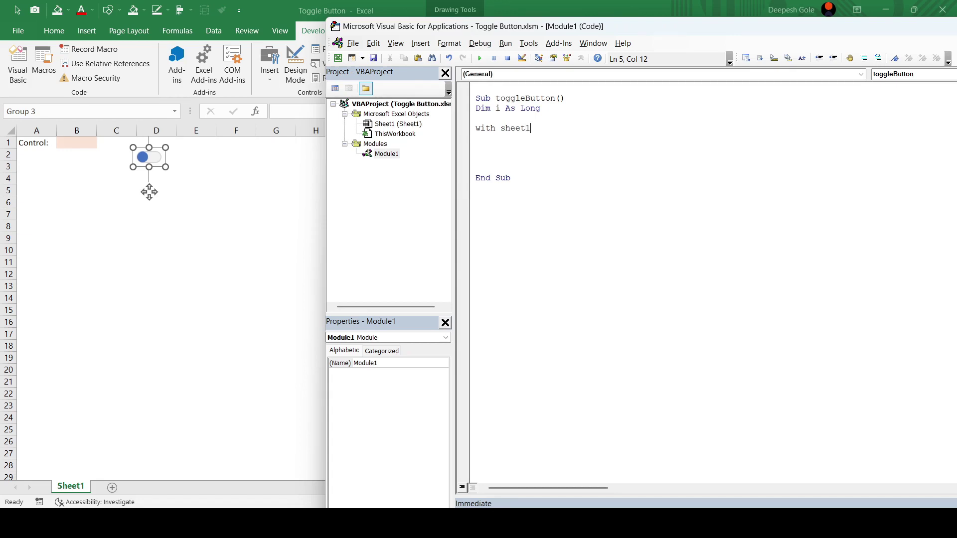
key("BackSpace")
key("Return")
key("Return")
key("Return")
key("Return")
key("Return")
key("Return")
type("end with")
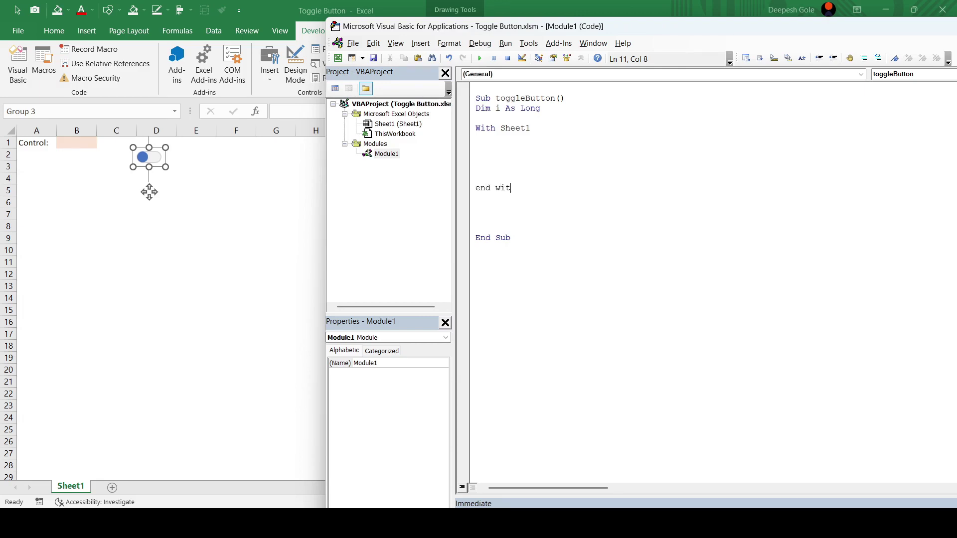
key("Down")
key("Down")
key("Down")
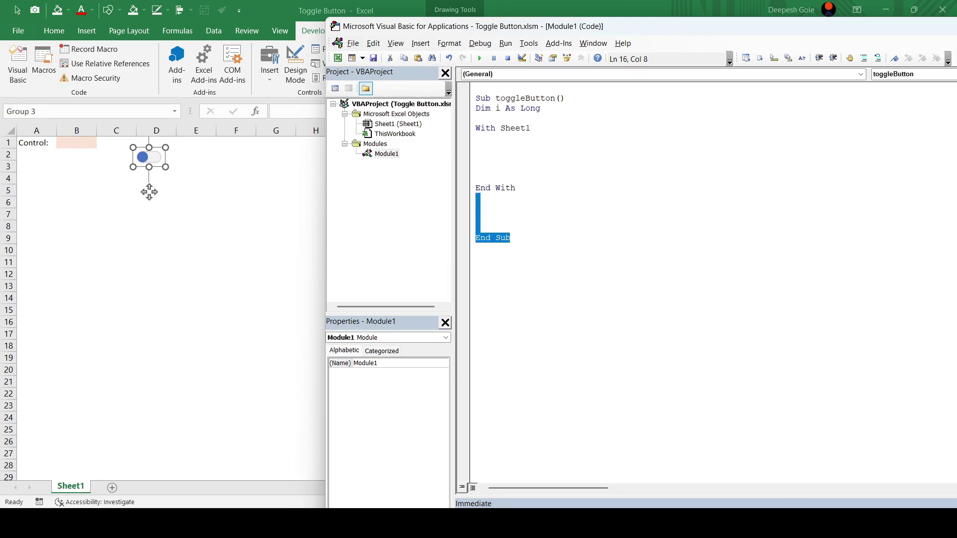
key("Down")
key("BackSpace")
key("BackSpace")
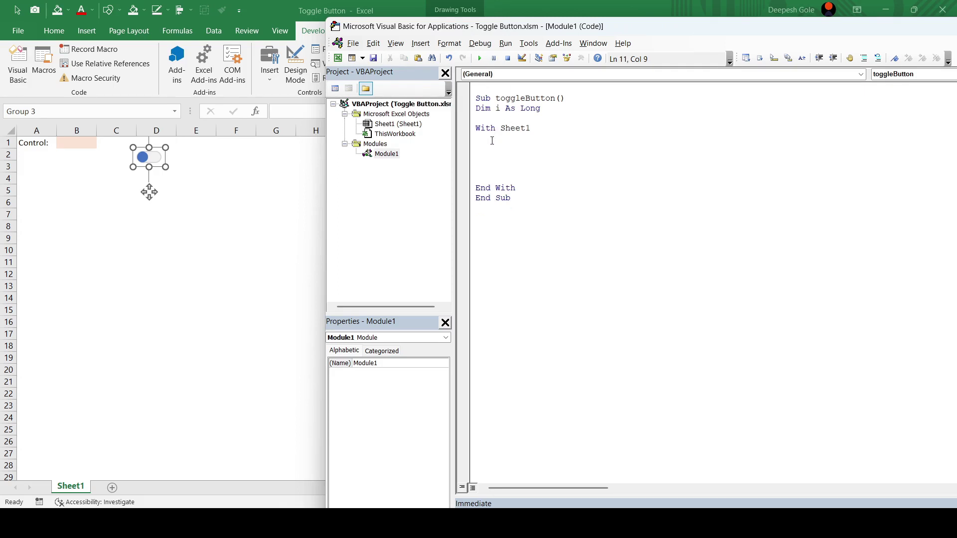
Inside the With block, write If .Range("B1").Value = "on" Then
left_click_drag(500, 129, 532, 130)
left_click(490, 143)
type("f r")
type("ang")
key("BackSpace")
key("BackSpace")
key("BackSpace")
type(".ra")
key("Tab")
type("(")
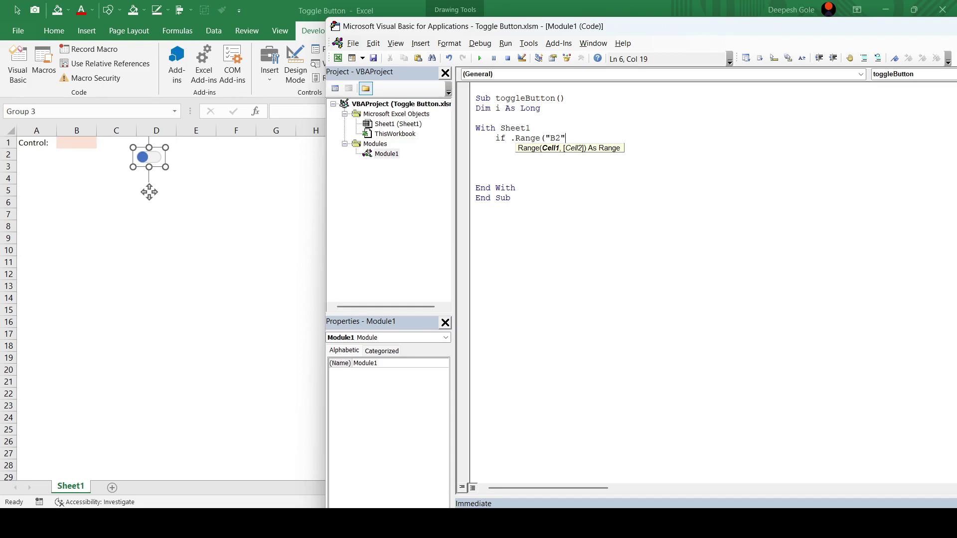
type("1")
type("\")")
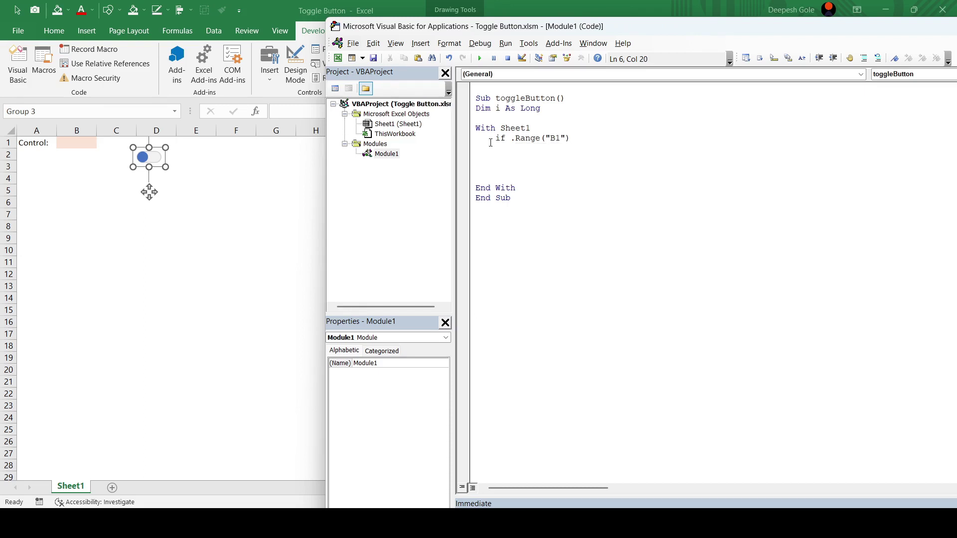
type(".value")
key("Tab")
type("= \"")
type("on")
type("then")
key("Return")
key("Return")
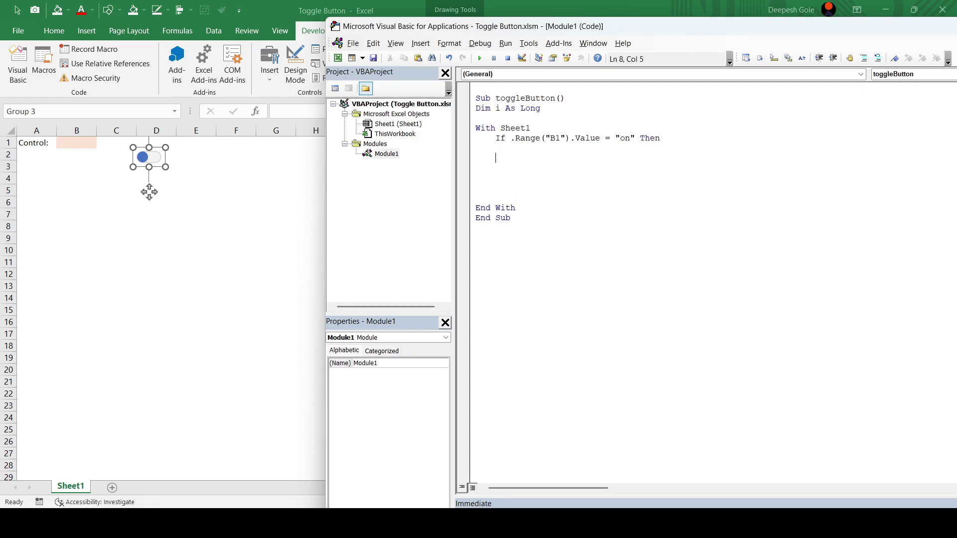
Close it with End If and begin the loop For i = 15 To 1 Step -2
key("Return")
type("end if")
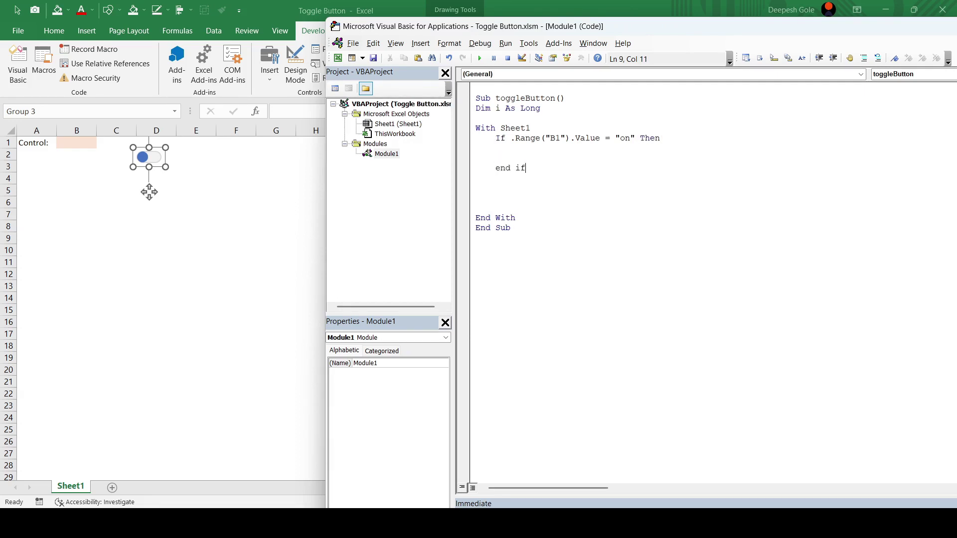
key("Up")
key("Up")
left_click_drag(516, 138, 600, 140)
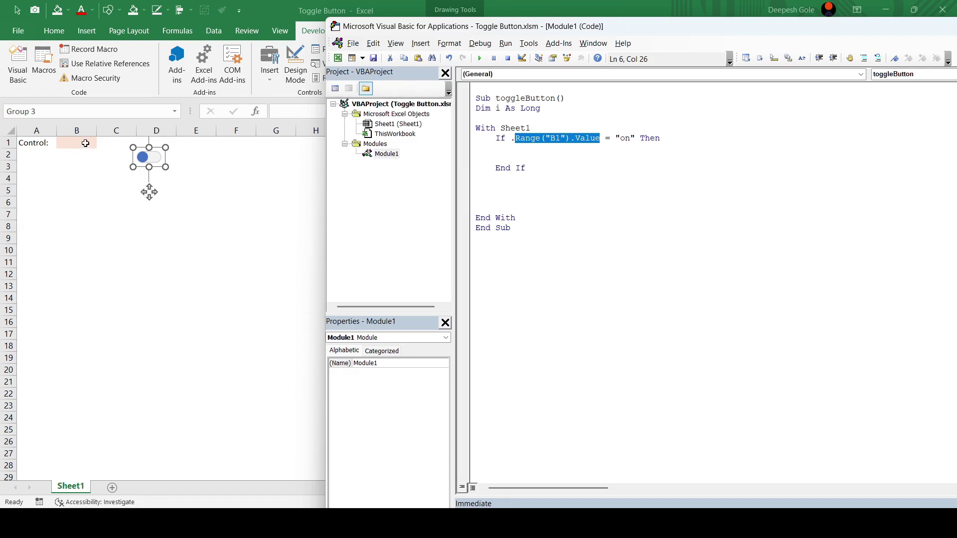
left_click(554, 153)
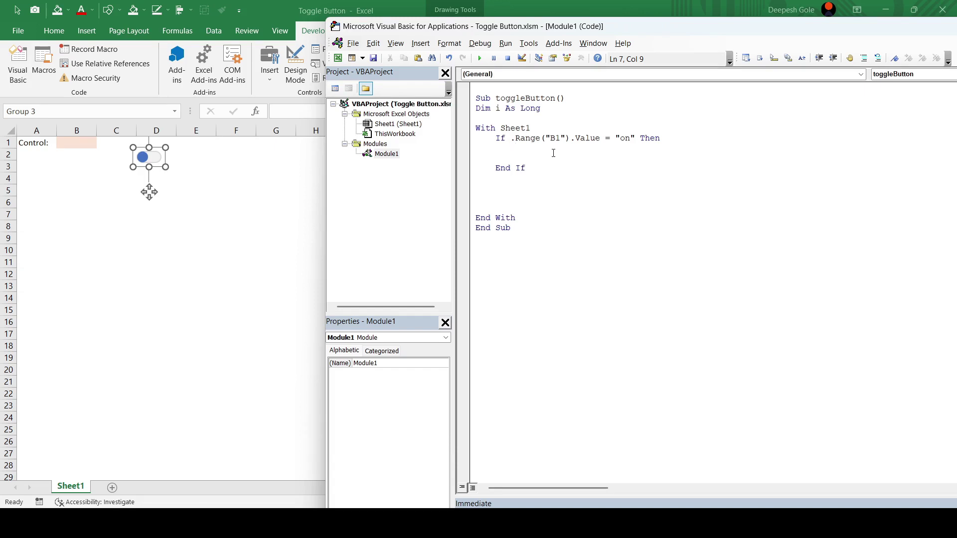
type("for ")
type("i = ")
type("15 t")
type("o 1 s")
type("tep ")
type("-2")
In the loop, write .Shapes("circle").Left = .Shapes("frame").Left + i
key("Return")
type(".")
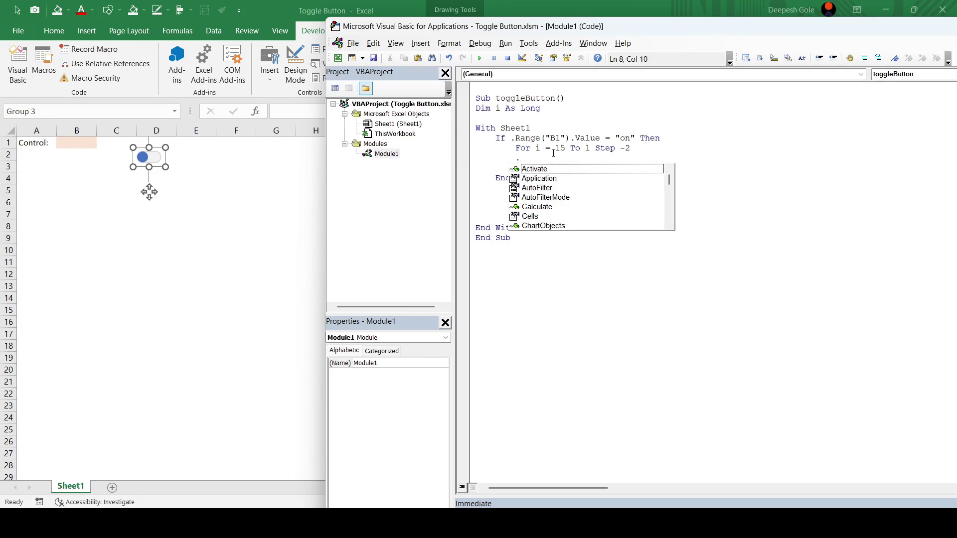
key("BackSpace")
key("Tab")
type(".shape")
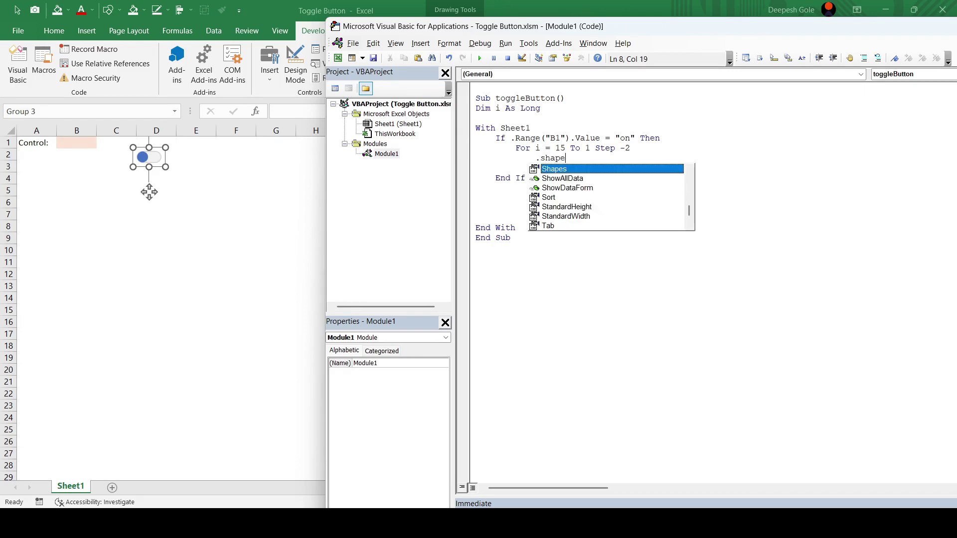
type("s")
key("Tab")
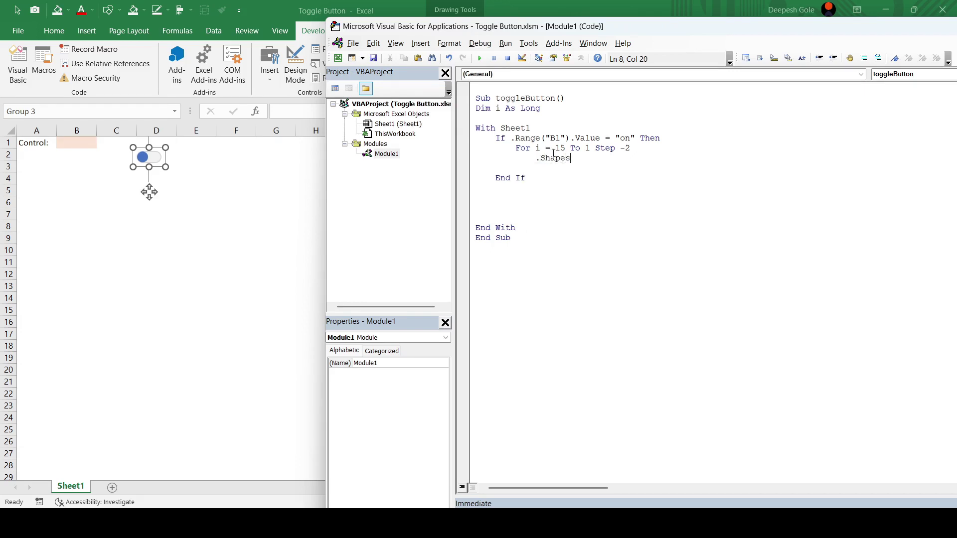
type("(\"")
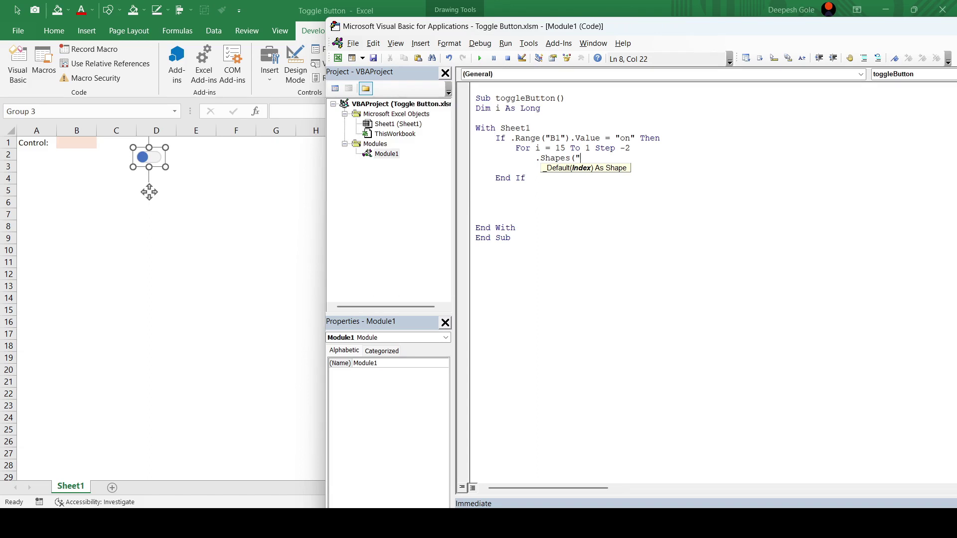
type("cir")
type("cle\")")
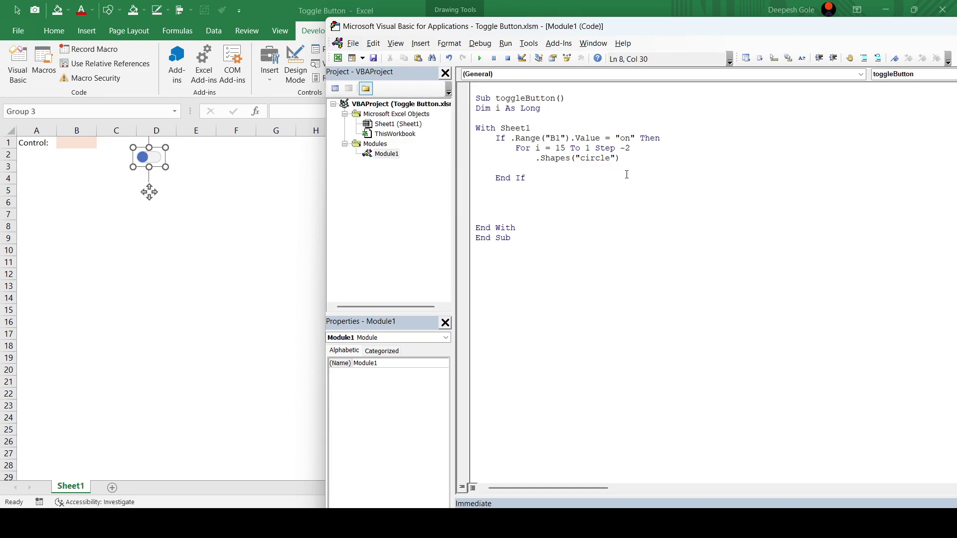
type(".")
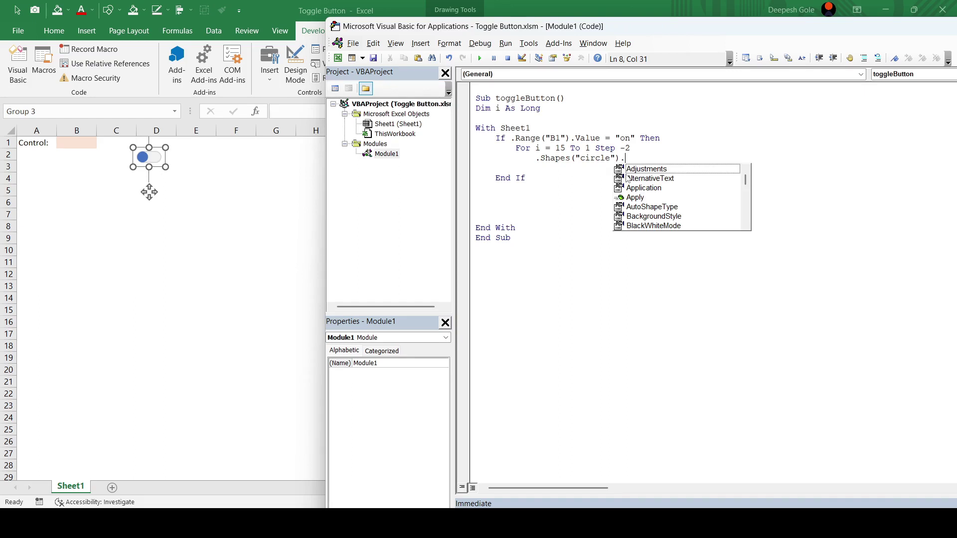
type("Left")
key("Escape")
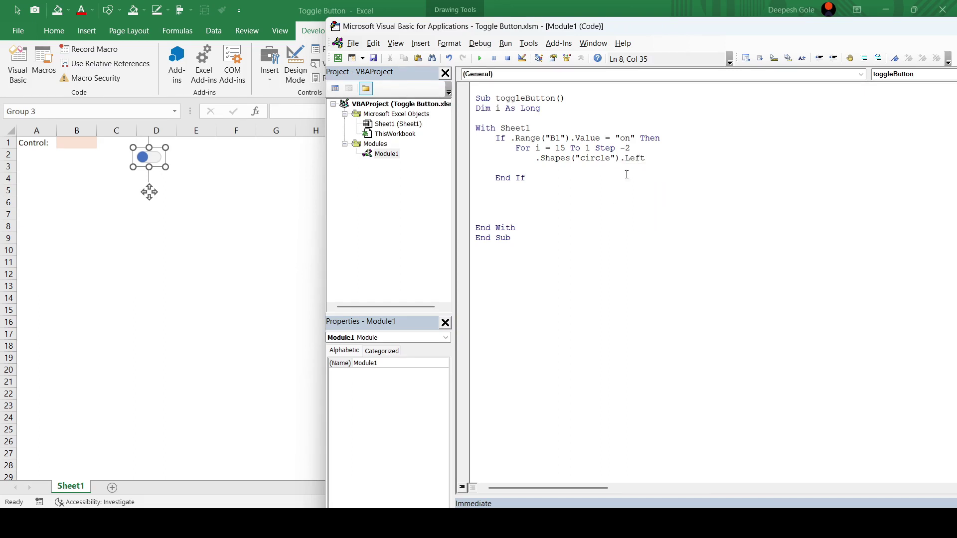
type(" = ")
type(".Shap")
key("Escape")
type("es(")
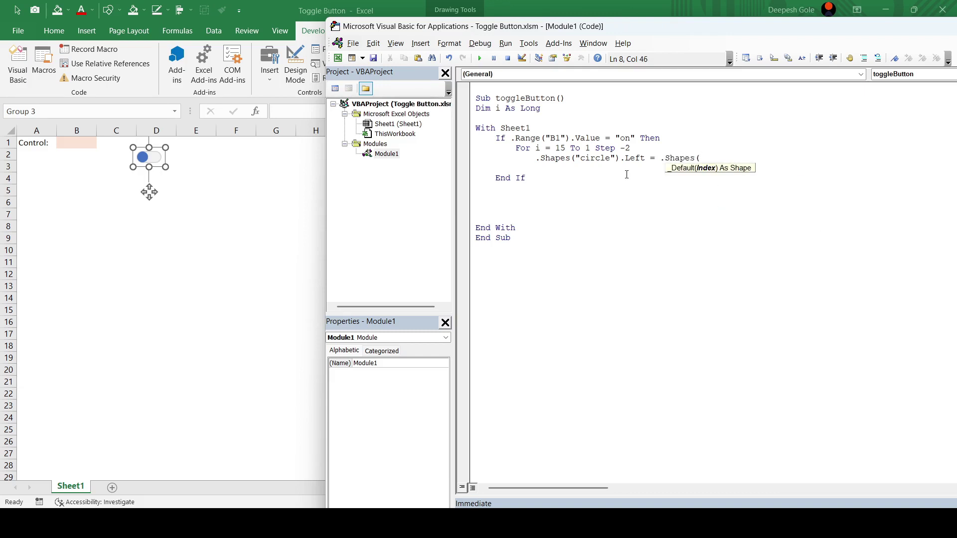
type("\"frame")
type("\")")
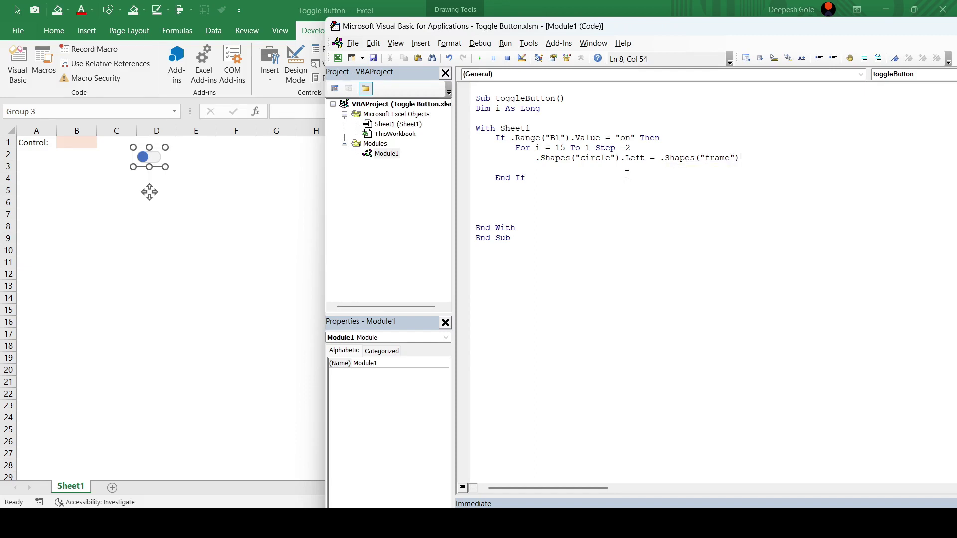
type(".")
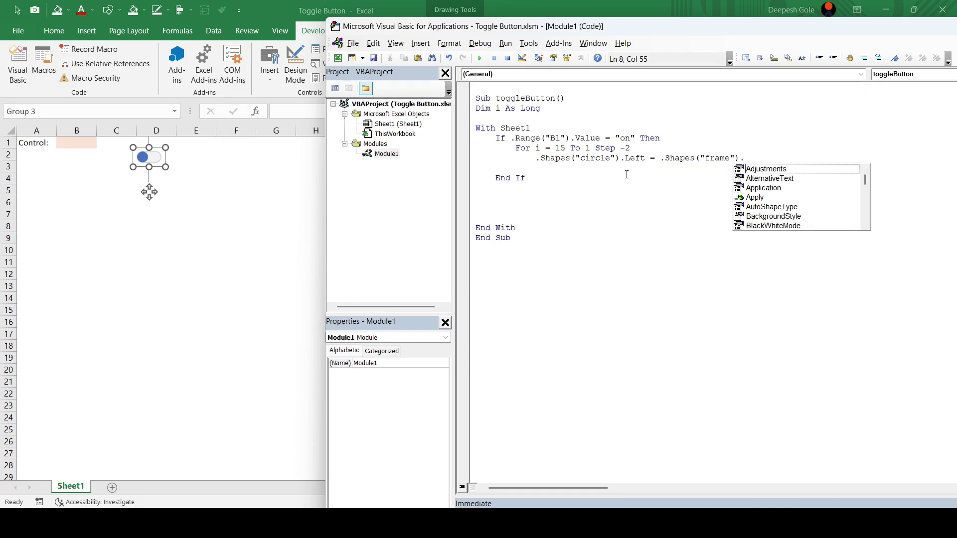
type("Le")
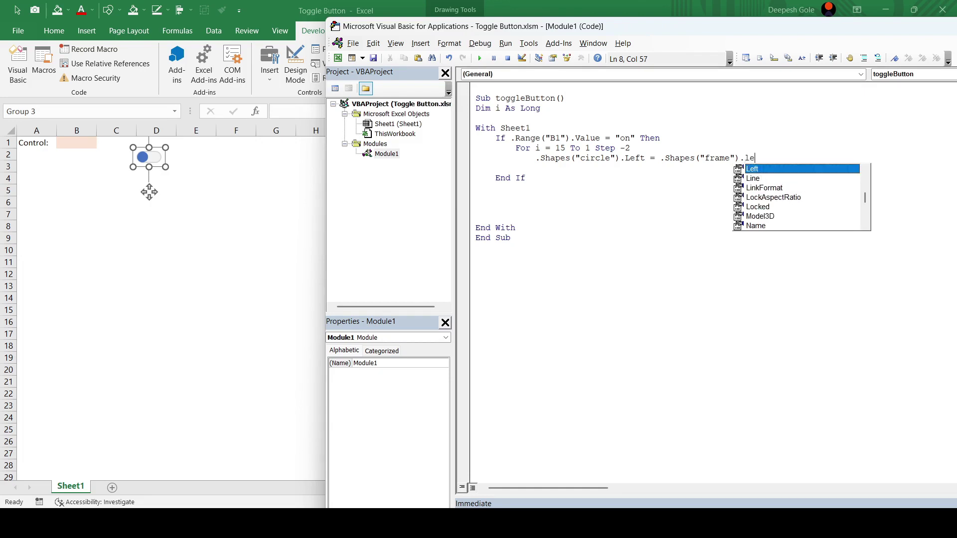
type("ft")
key("Tab")
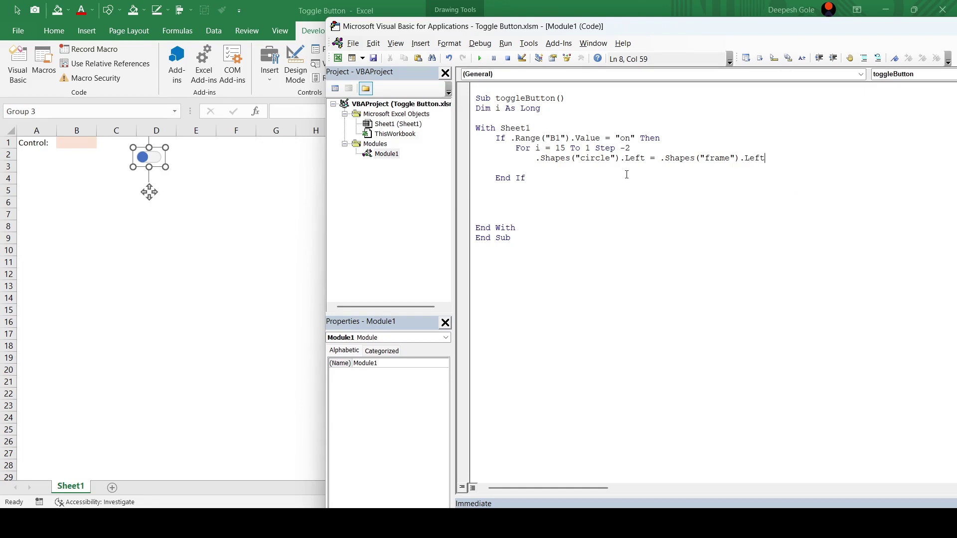
type(" + ")
type("i")
Add Application.Wait (Now + (200 * 0.00000001)) as a pause after each move
key("Return")
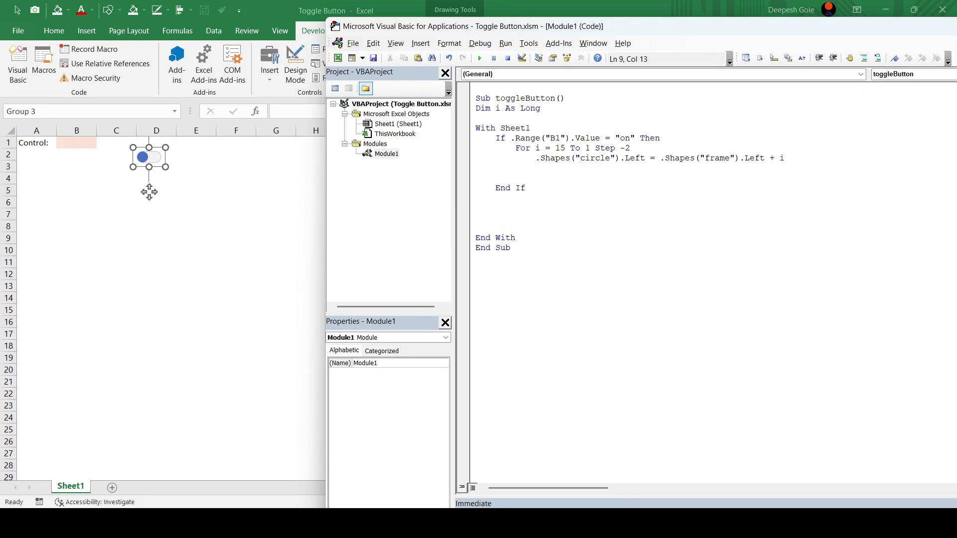
type("app")
type("lication")
type(".wait")
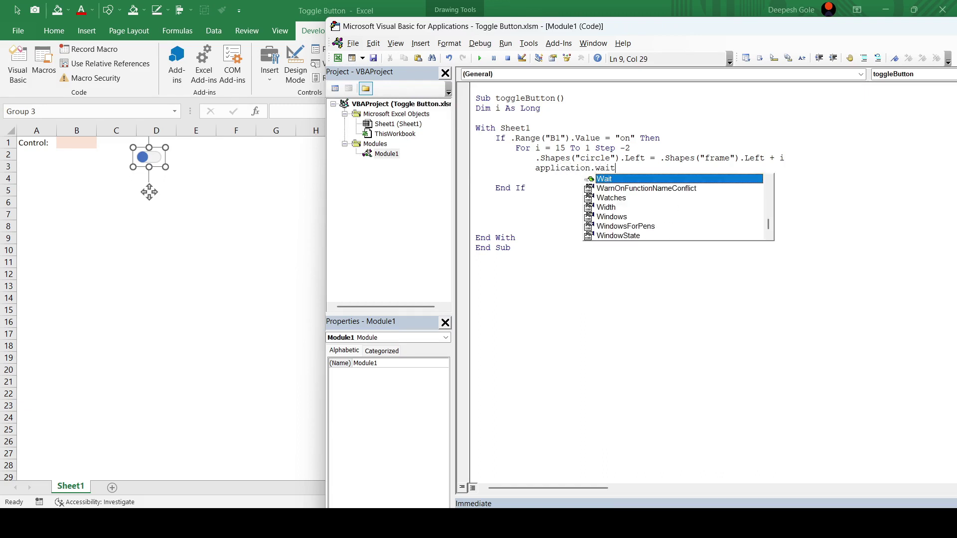
key("Tab")
type("(")
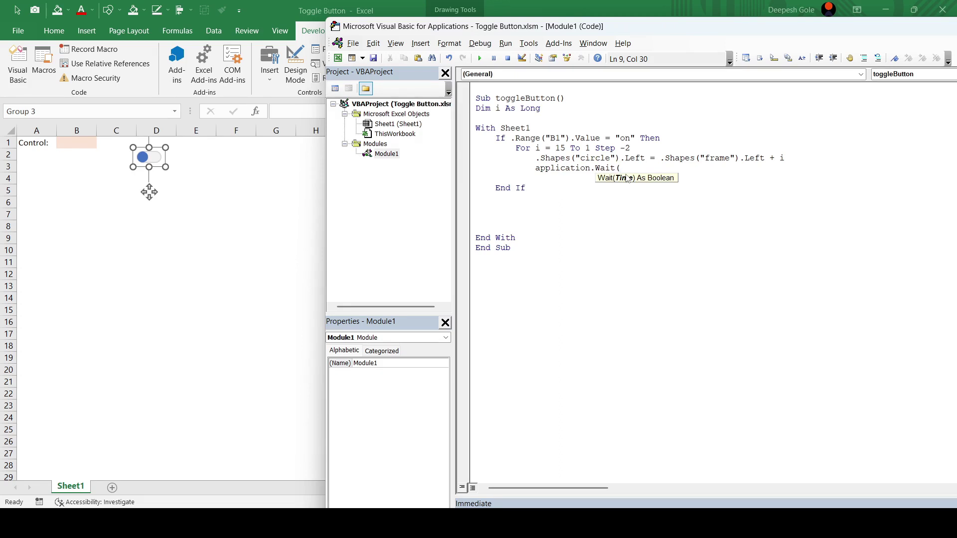
type("N")
type("ow + ")
type("(")
type("200 ")
type("* ")
type("0.0000")
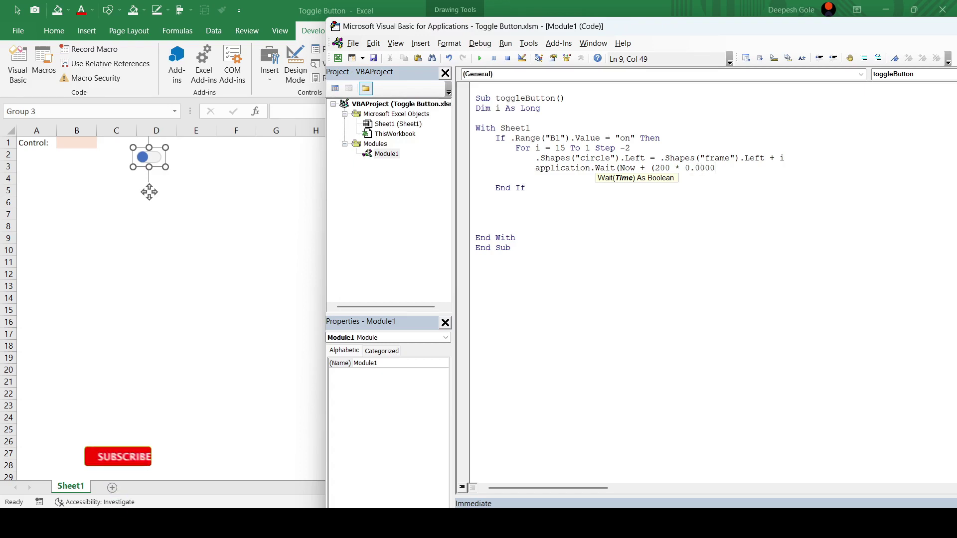
type("0001")
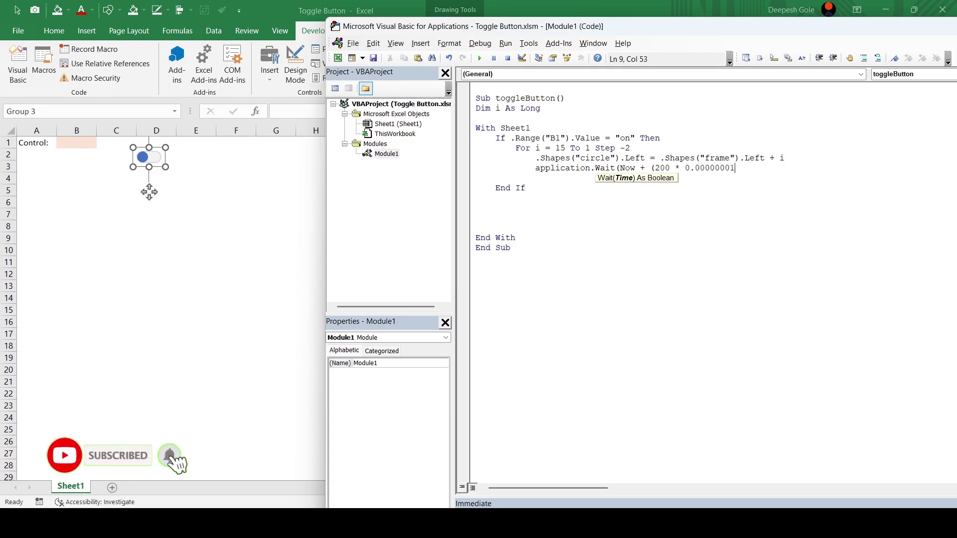
type("))")
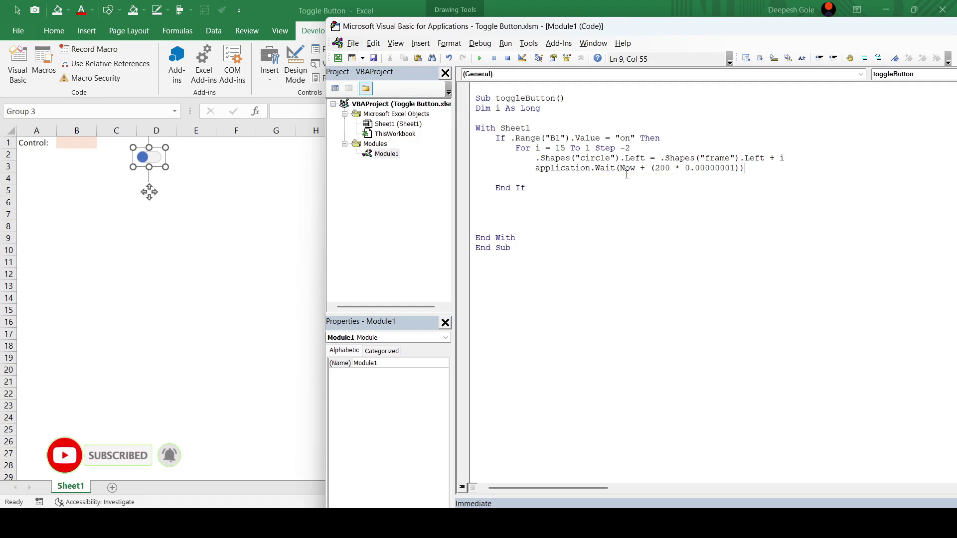
key("Return")
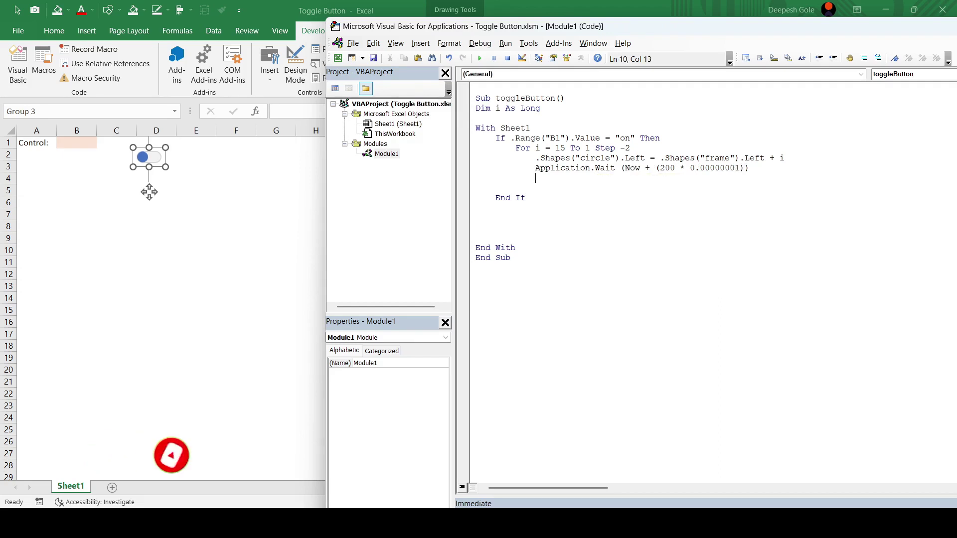
Close the 'on' loop with DoEvents and Next i
type("Do")
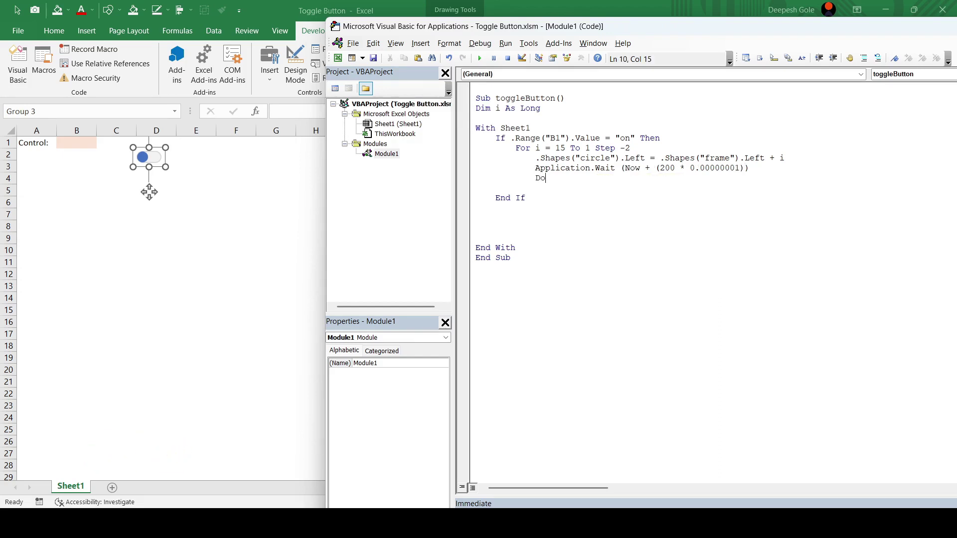
type("Events")
key("Return")
key("BackSpace")
type("Ne")
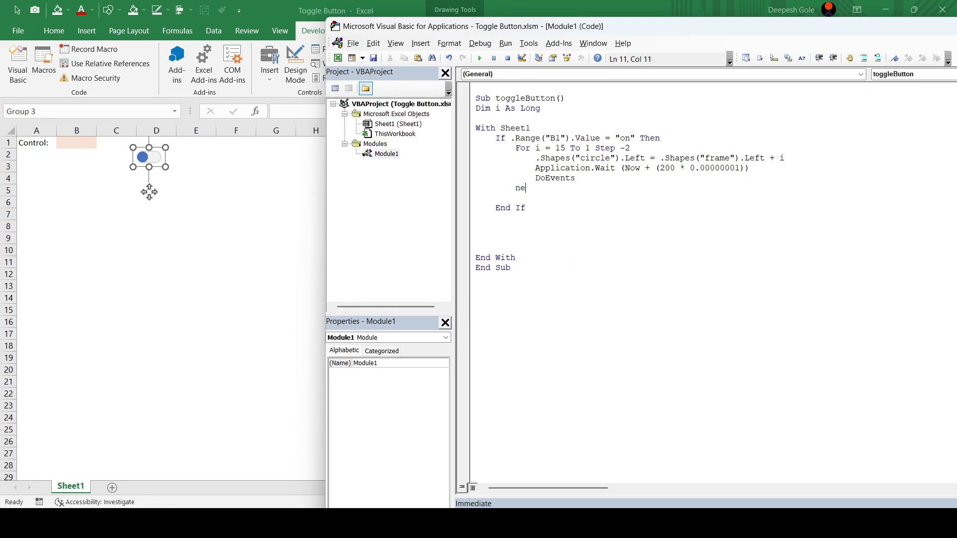
type("xt i")
key("Return")
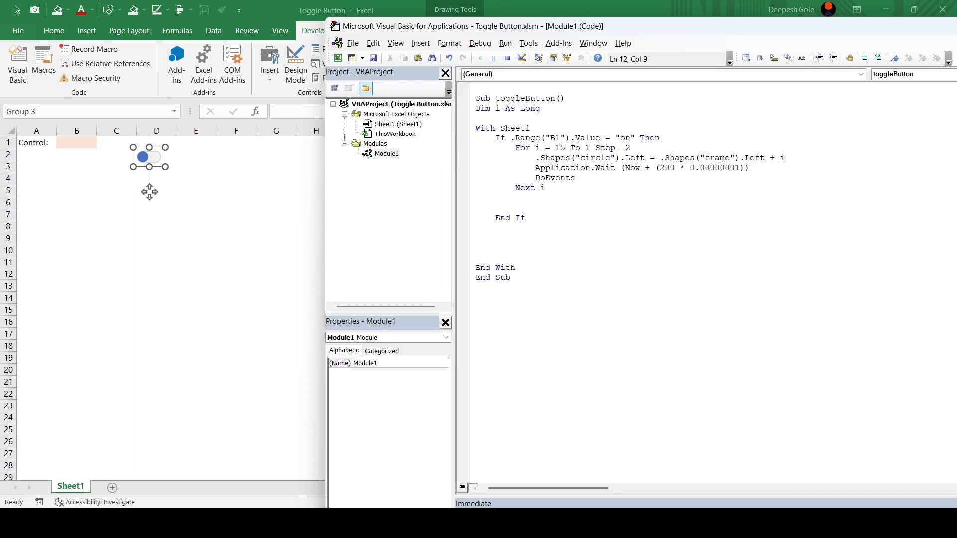
Add .Shapes("circle").Fill.ForeColor.RGB = RGB(166,166,166) after the loop
type(".Sha")
key("Tab")
type("(")
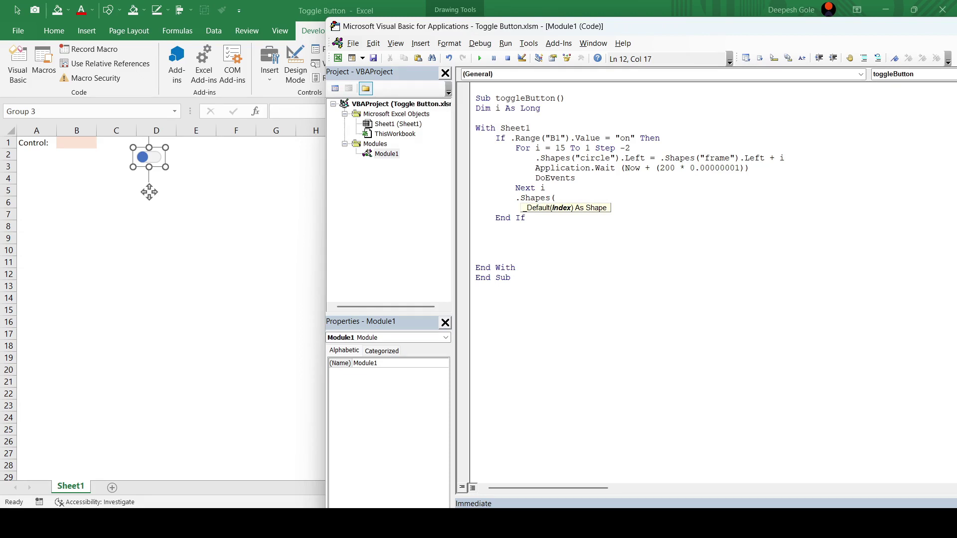
type("\"circle")
type("\").")
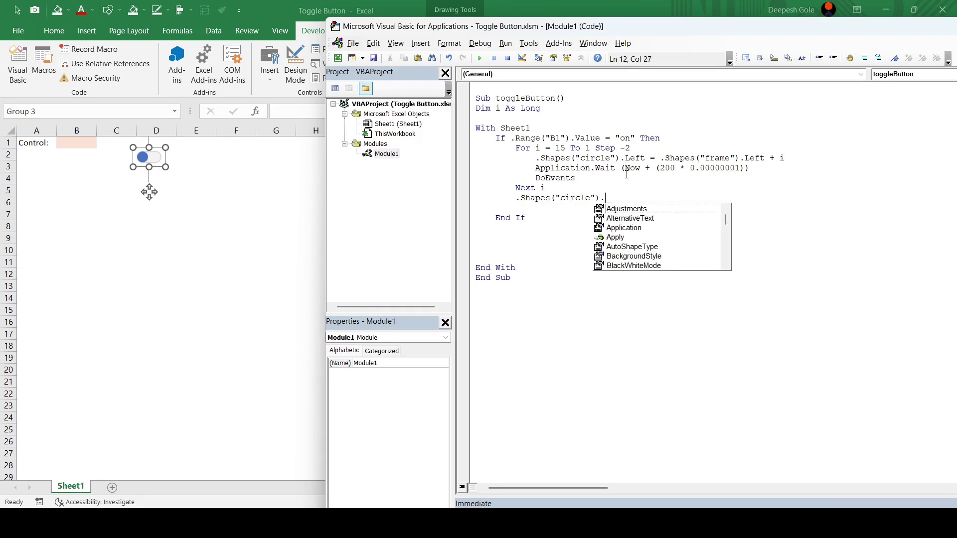
type("F")
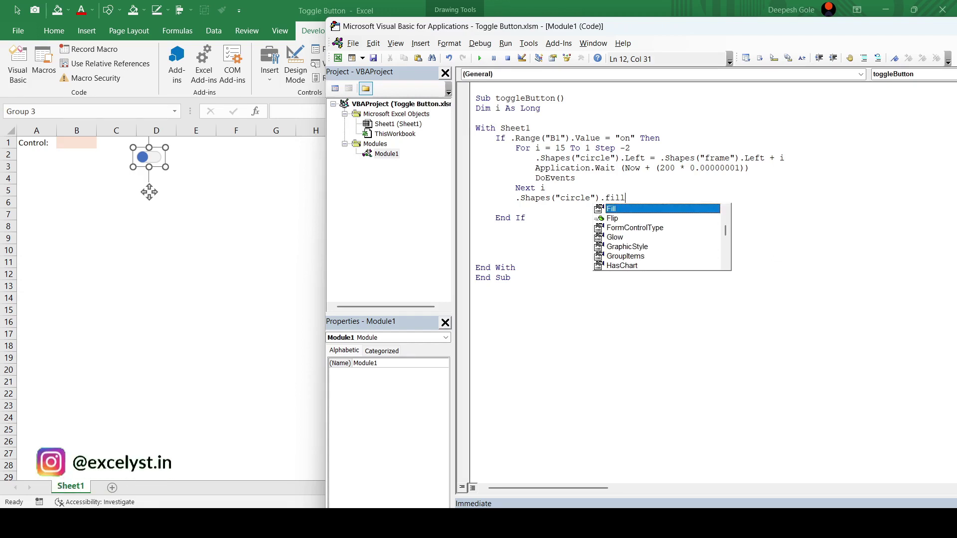
key("Tab")
type(".fore")
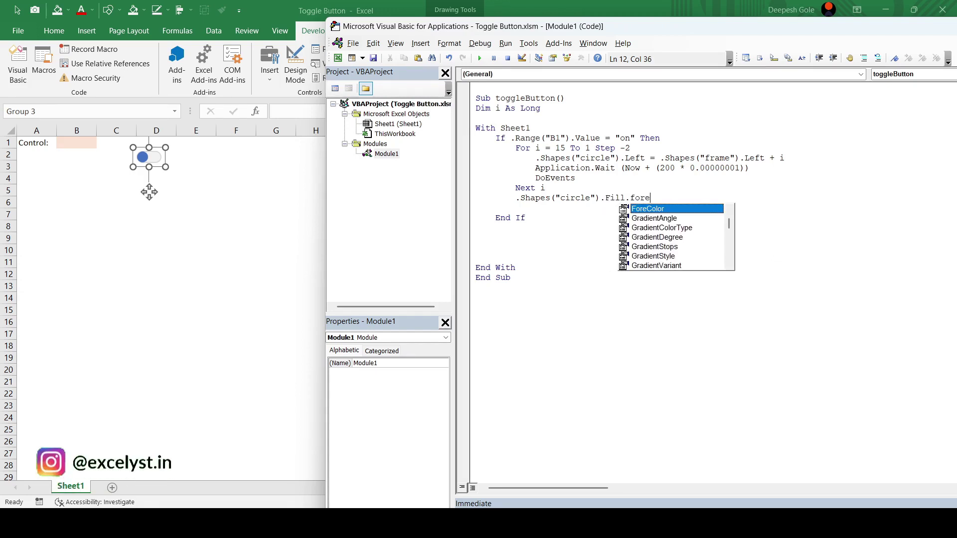
key("Tab")
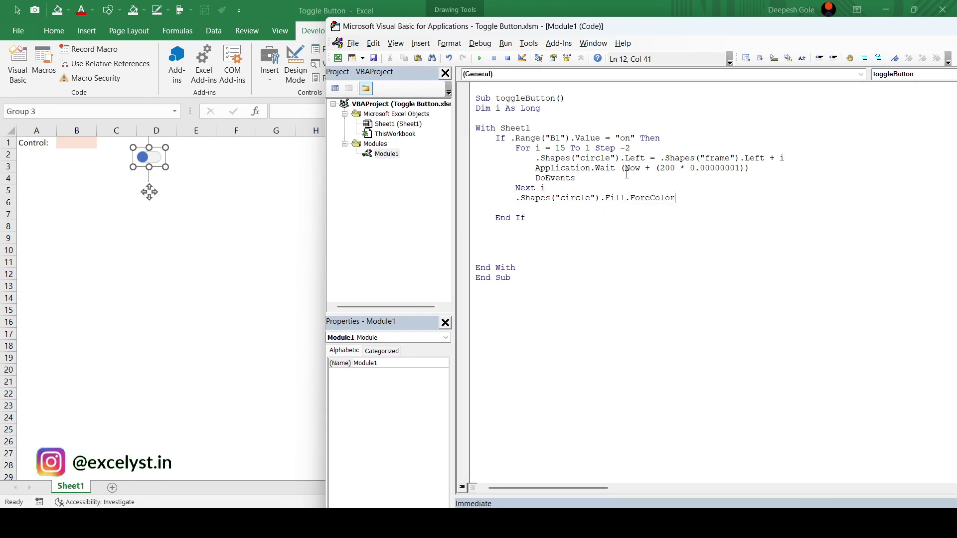
type(".rg")
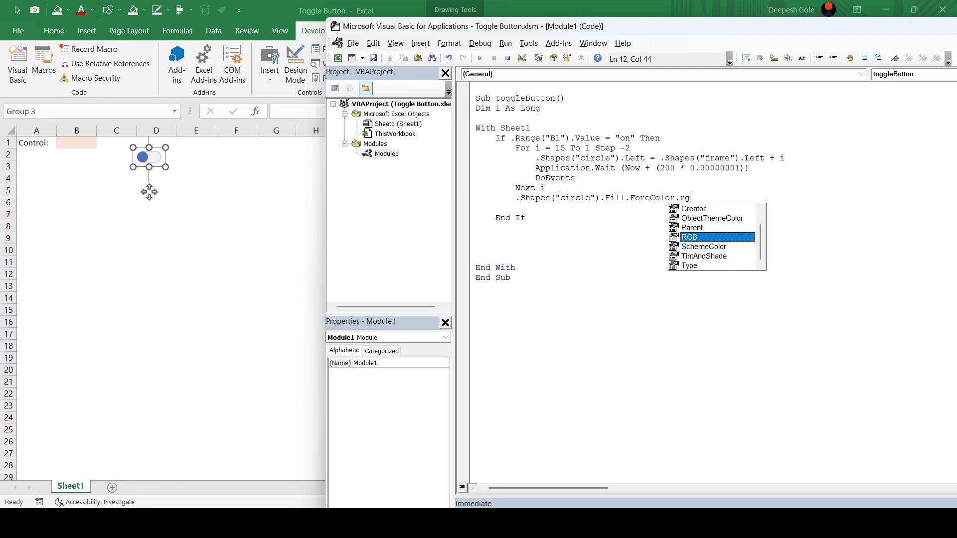
type("b")
key("Tab")
type("= ")
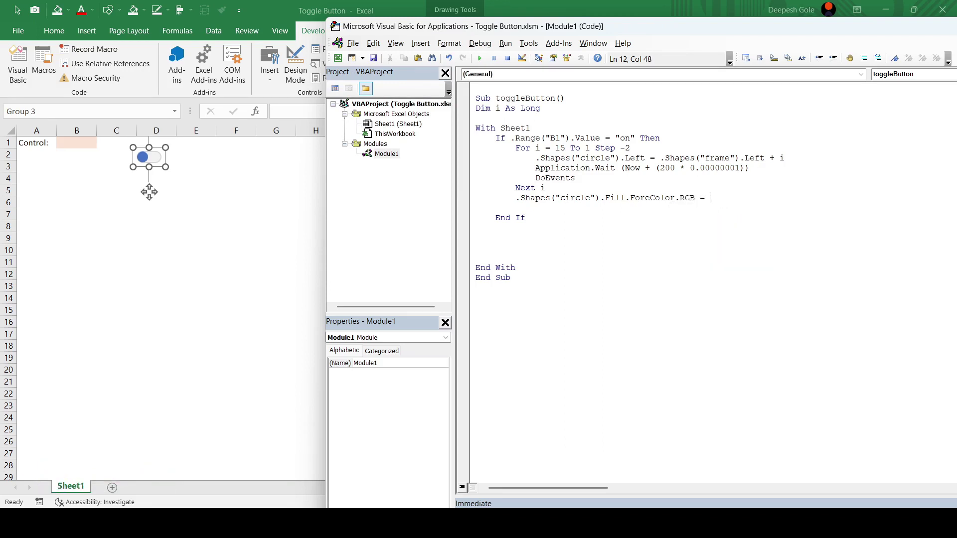
type("rgb")
type("(")
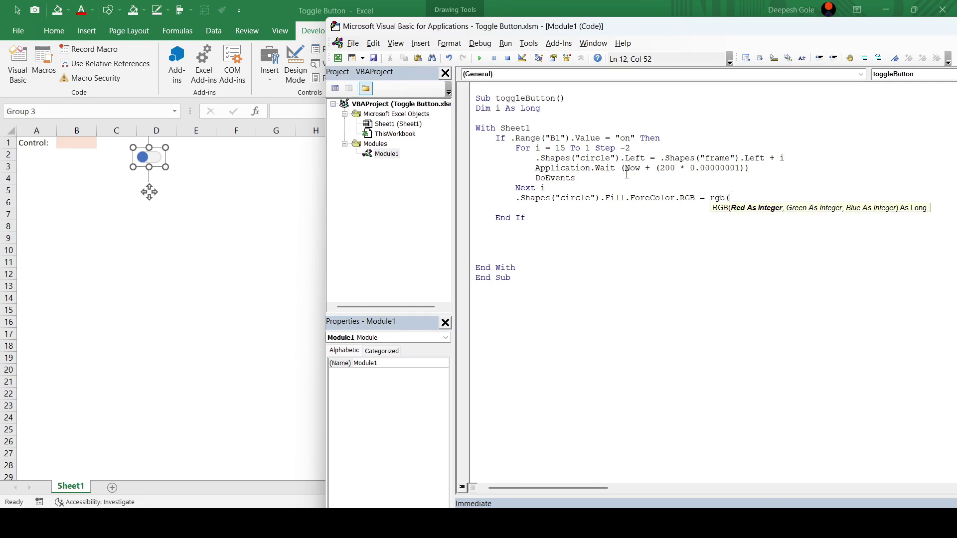
type("166,")
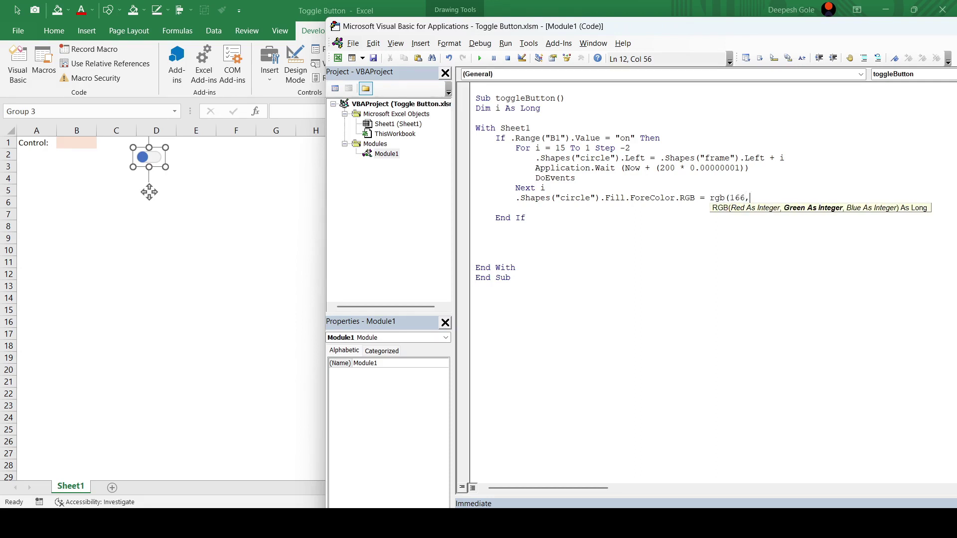
type("166,")
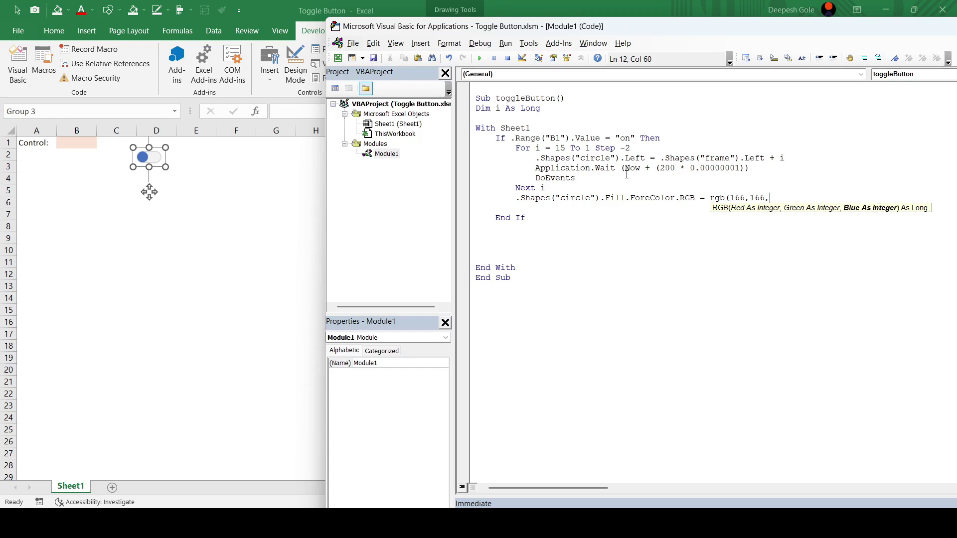
type("166\"")
key("BackSpace")
type(")")
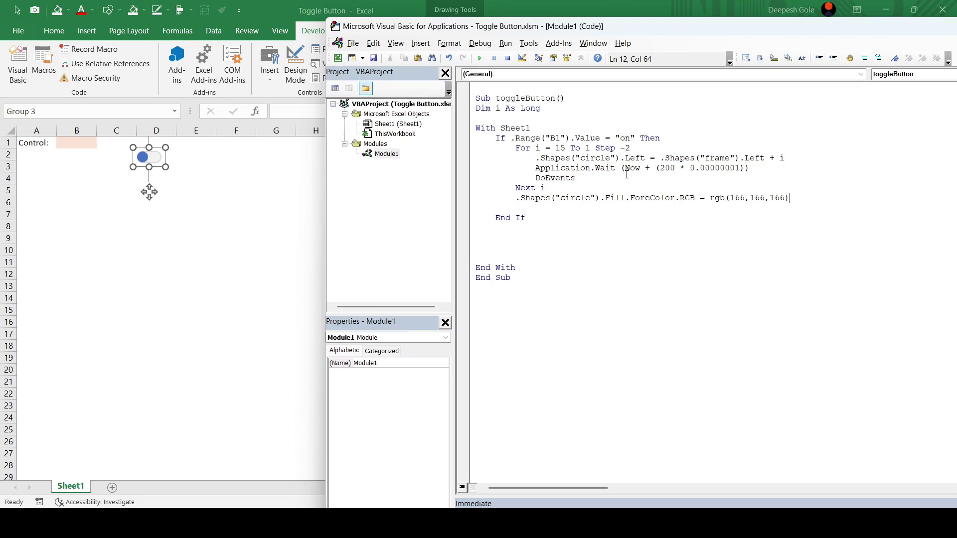
key("Return")
Set B1 to "off" with comment 'control set to off', add Else, and begin For i = 1 To 15 Step 2
type(".")
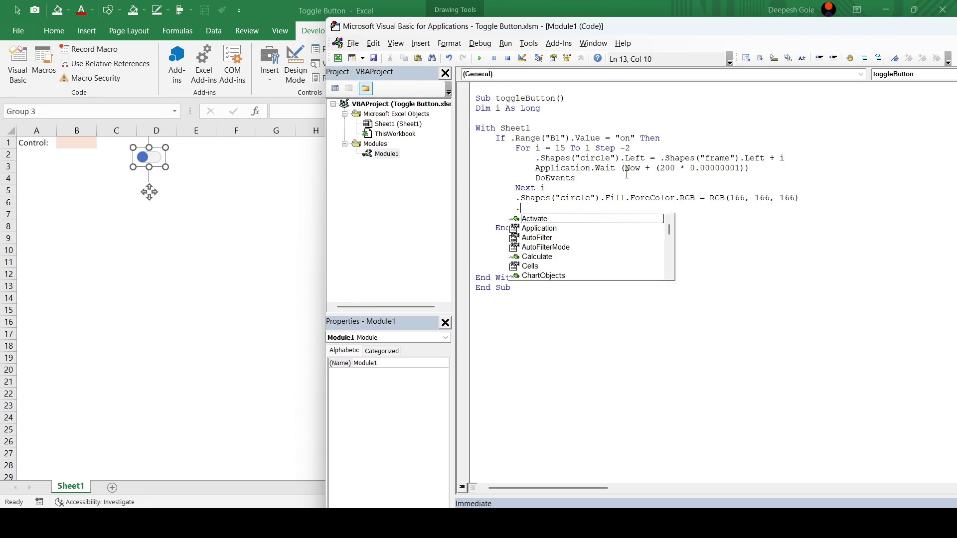
type("Range(")
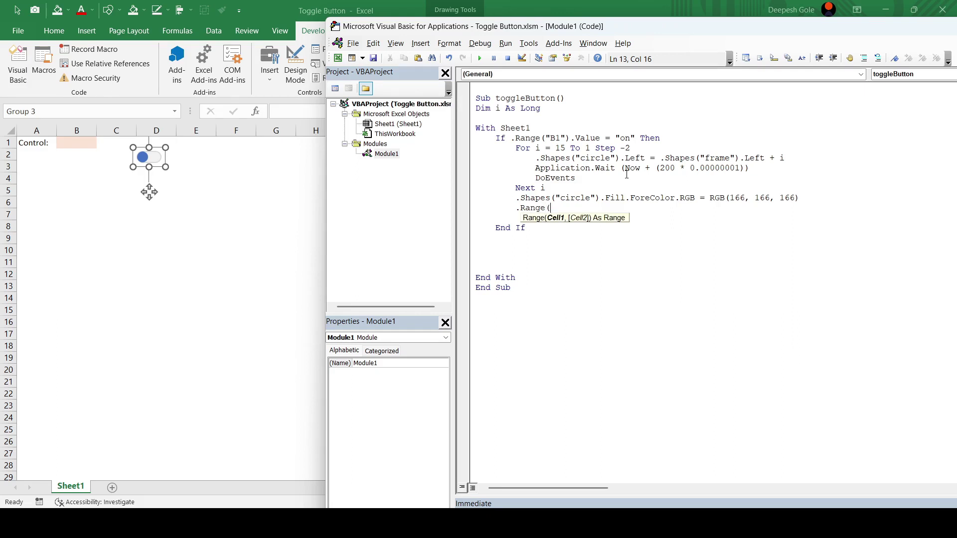
type("\"B1\"")
type(").Valu")
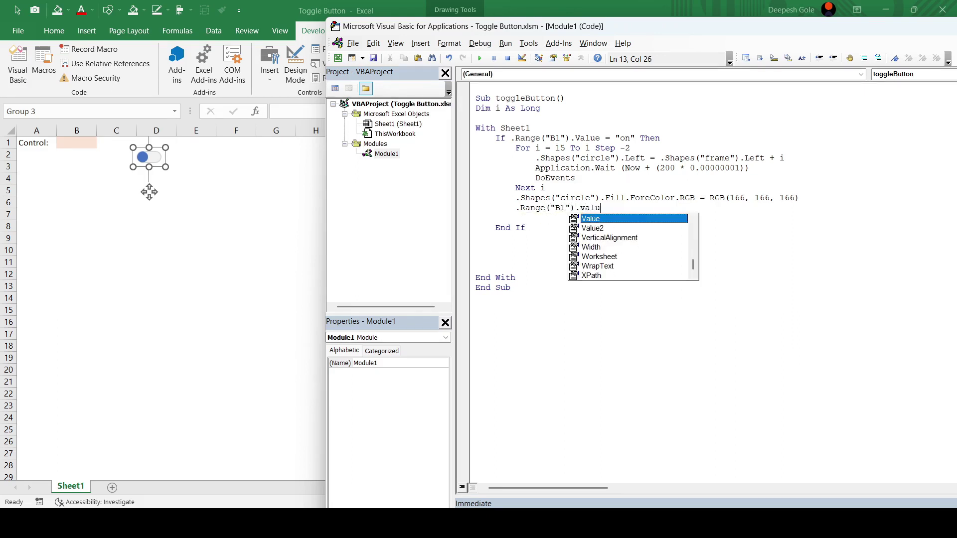
type("e = ")
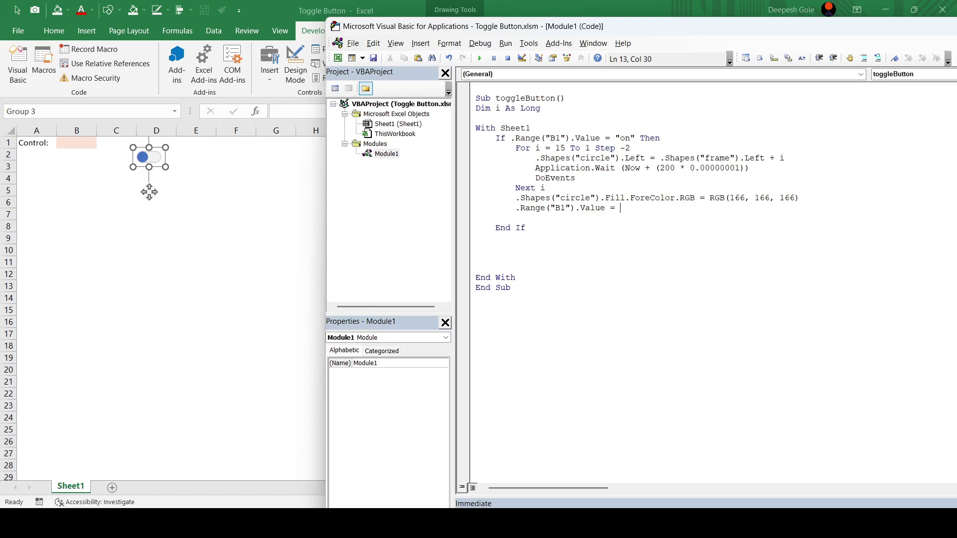
type("\"off\" '")
type("con")
type("trol set")
type(" to off")
key("Return")
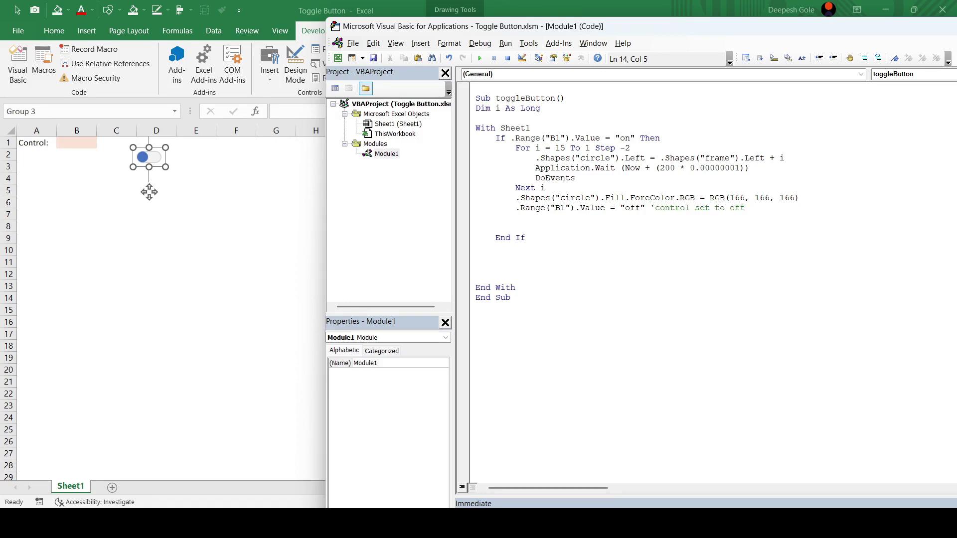
key("Return")
type("els")
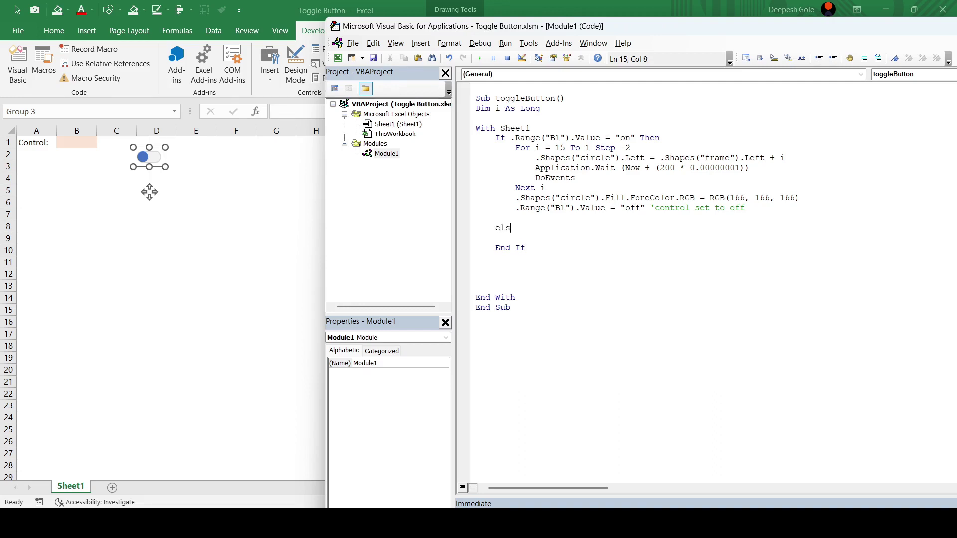
type("e")
key("Return")
key("Return")
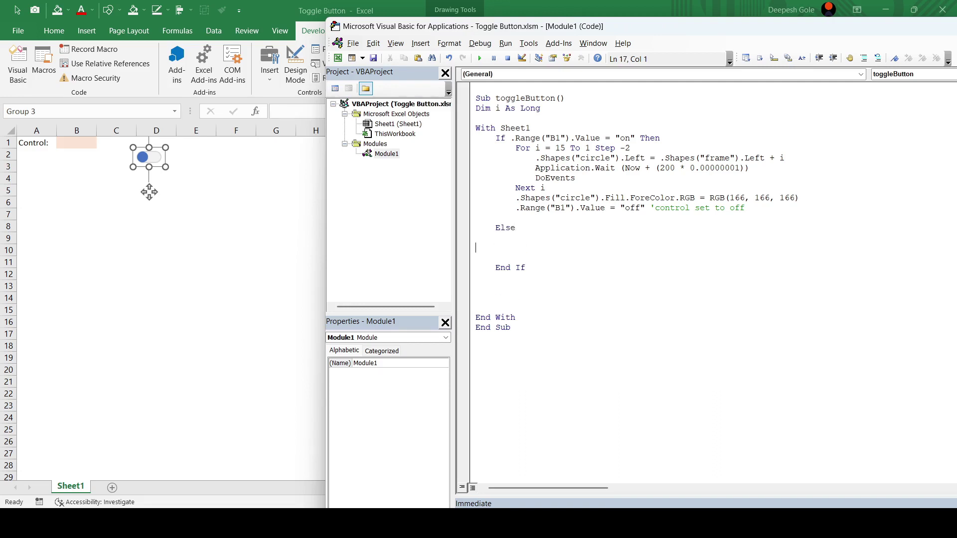
key("BackSpace")
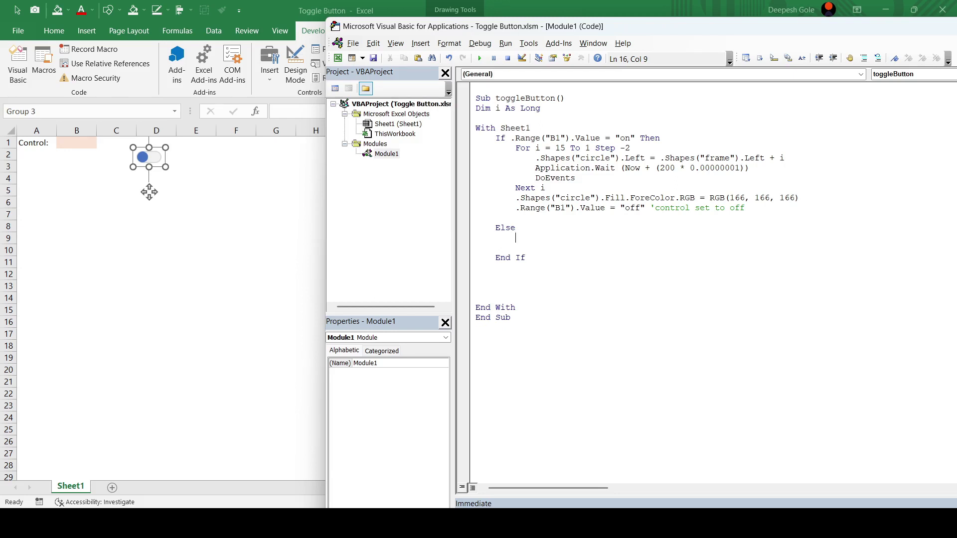
type("for")
type("i =")
type("1 to1")
type("5 step")
type(" 2")
In the Else loop, set the circle's Left to the frame's Left + i
key("Return")
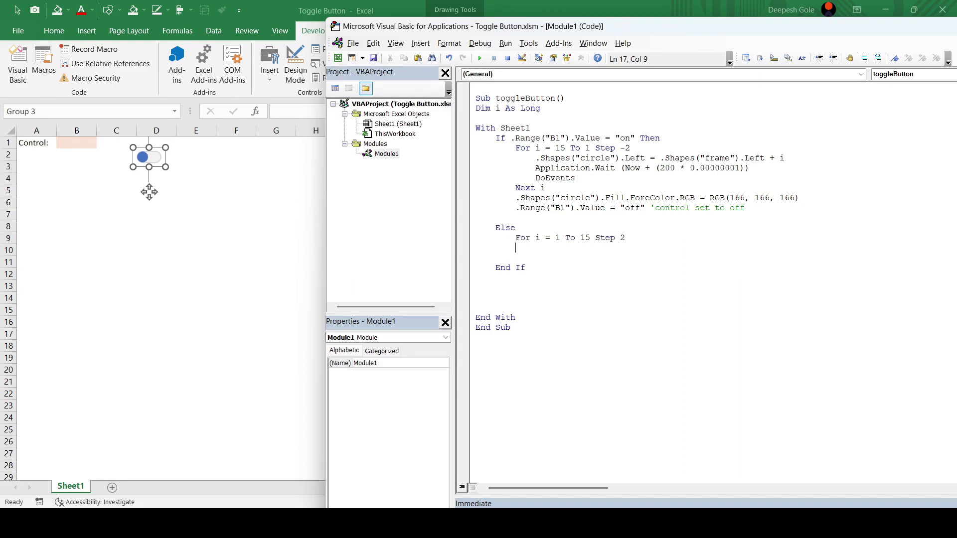
key("Tab")
type(".")
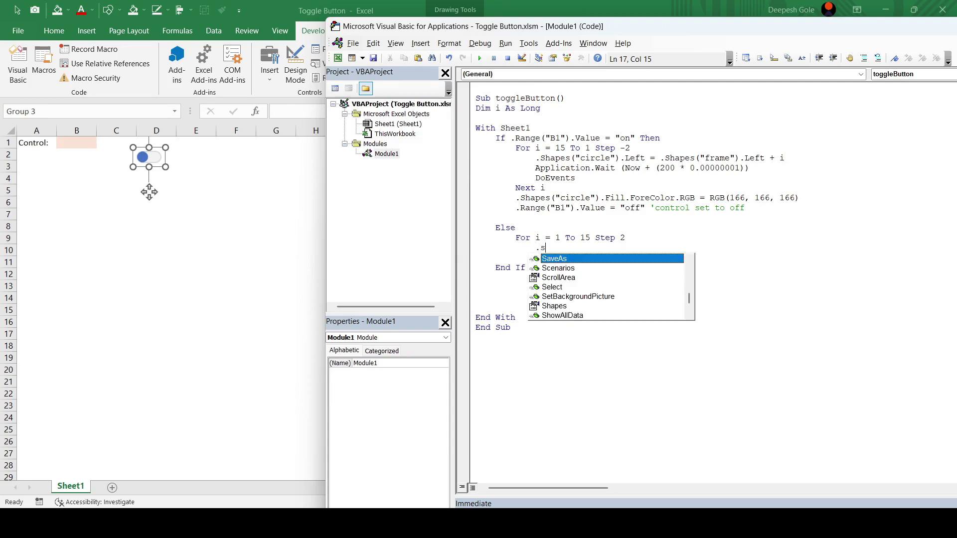
type("sha(\"")
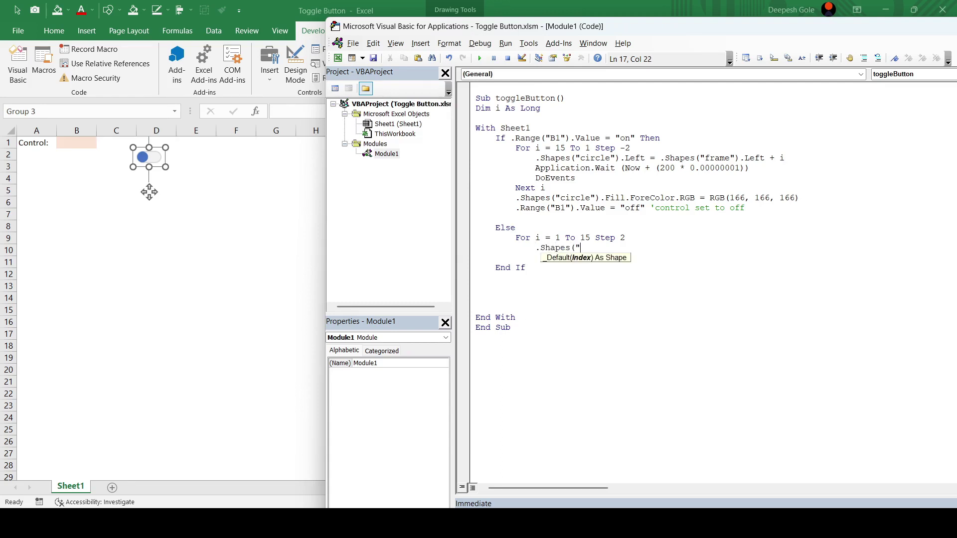
type("cl")
type("e\")")
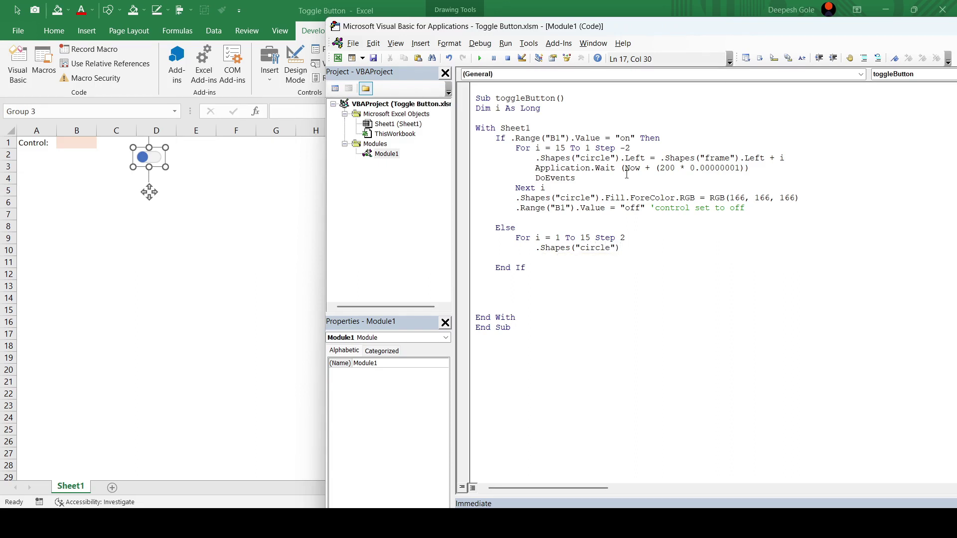
type(".Lef")
type("t= ")
type(".s")
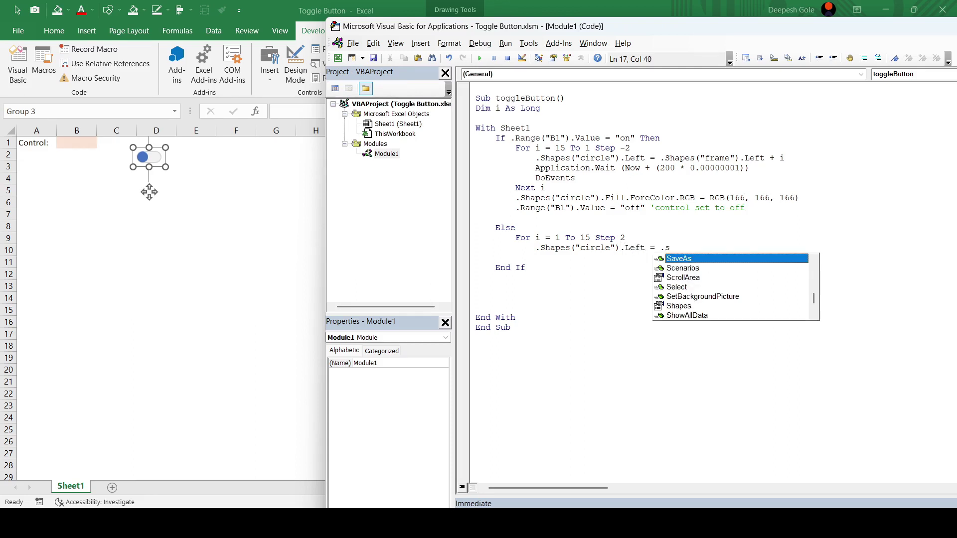
type("hape")
key("Tab")
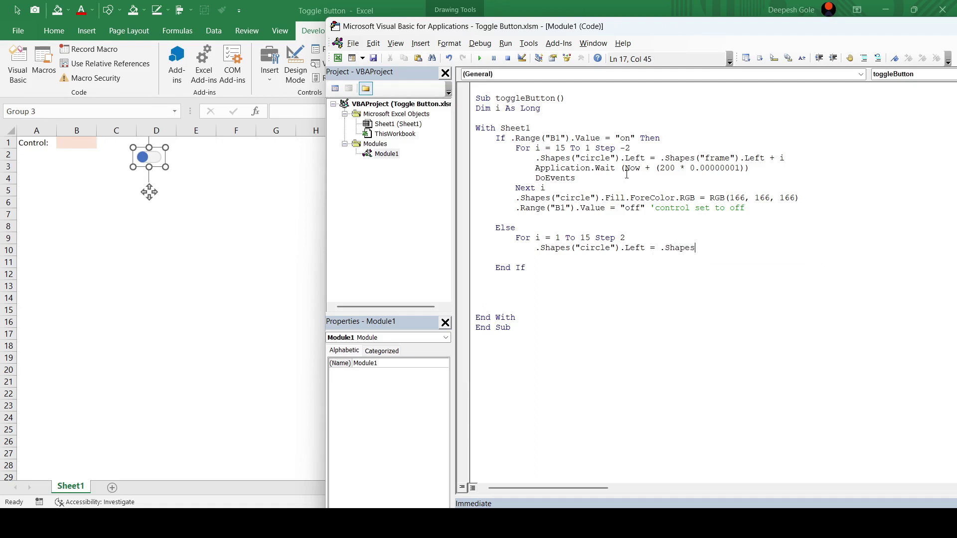
type("(")
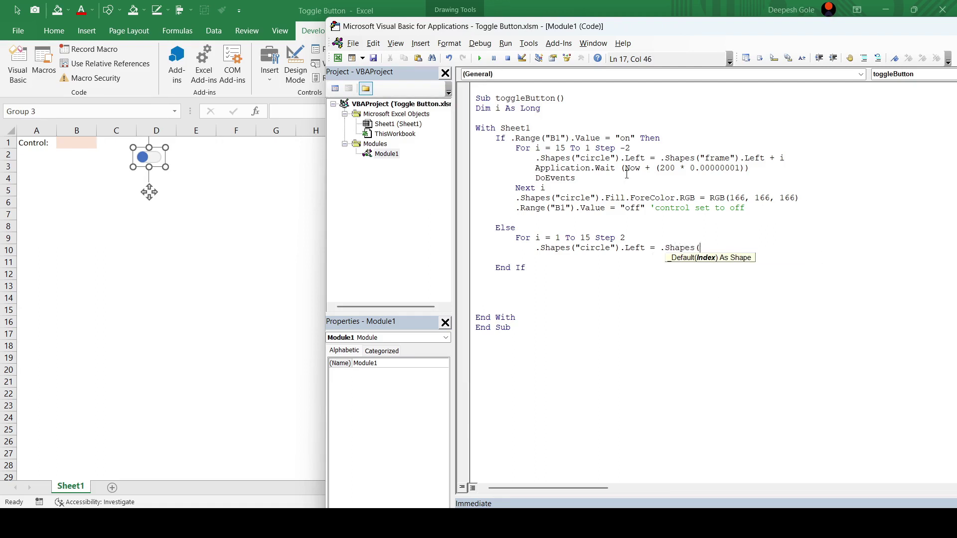
type("\"frame")
type("\")")
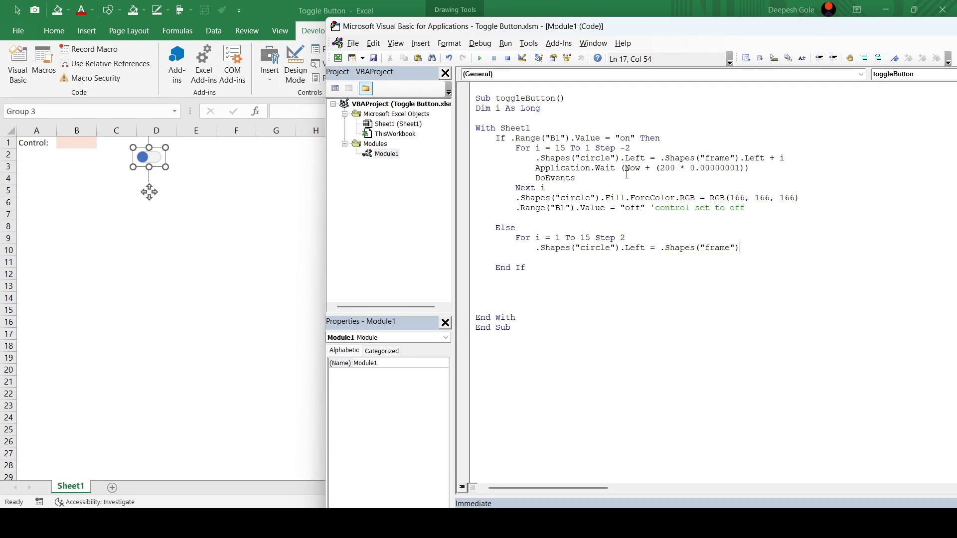
type(".Le")
key("Tab")
type("+ ")
type("i")
key("Return")
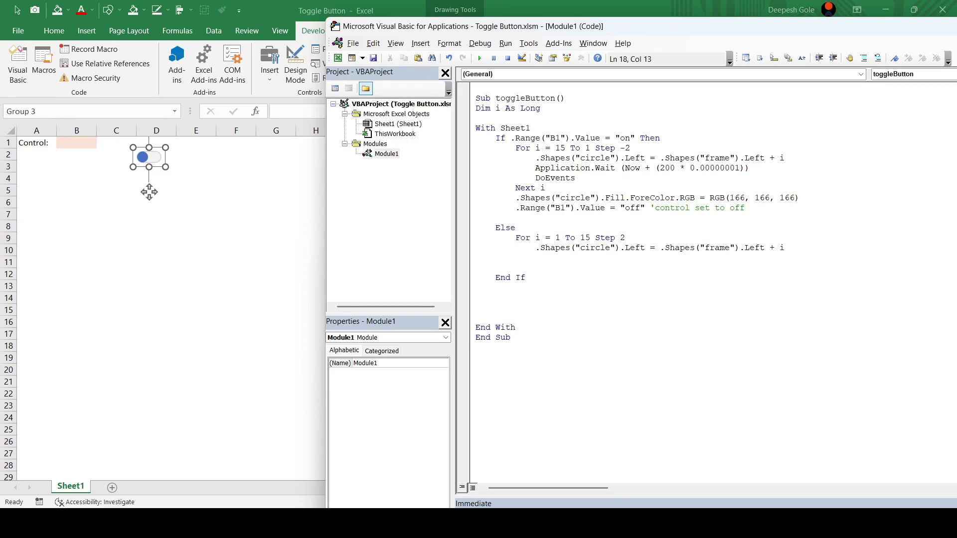
Add Application.Wait (Now + (200 * 0.00000001)) as the loop's short pause
type("appl")
type("ication")
type(".wa")
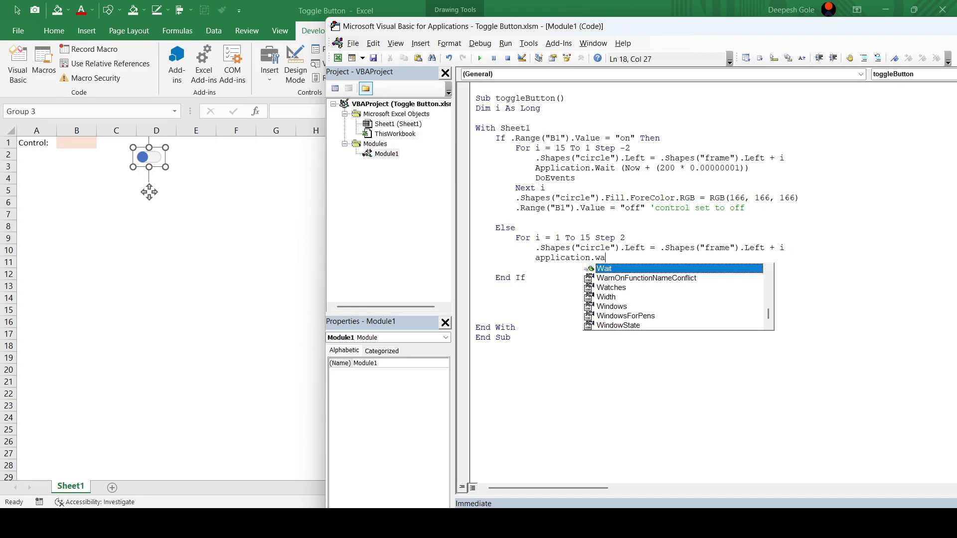
key("Tab")
type("(")
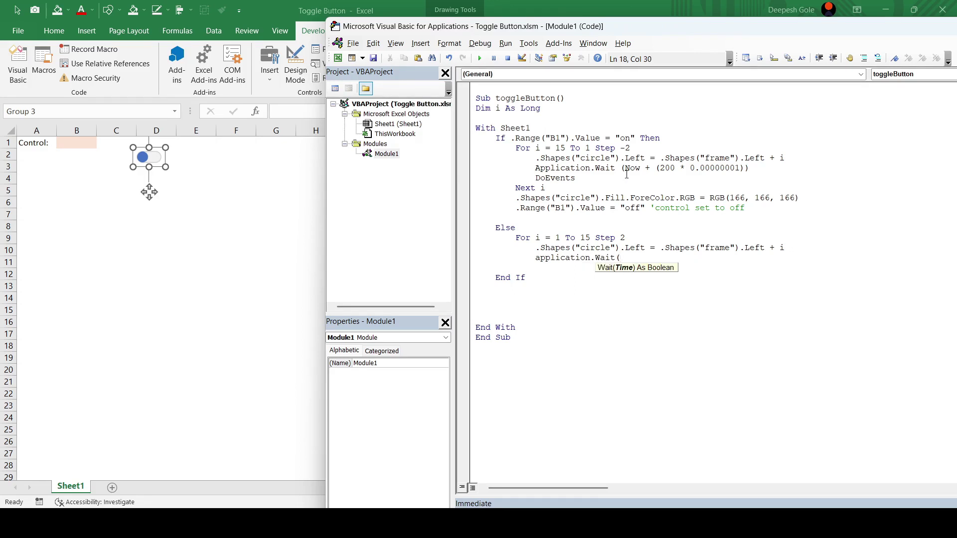
type("Now ")
type("+ ")
type("(2")
type("00")
type(" * 0.")
type("000000")
type("01)")
type(")")
Finish the Else loop with DoEvents and Next i
key("Return")
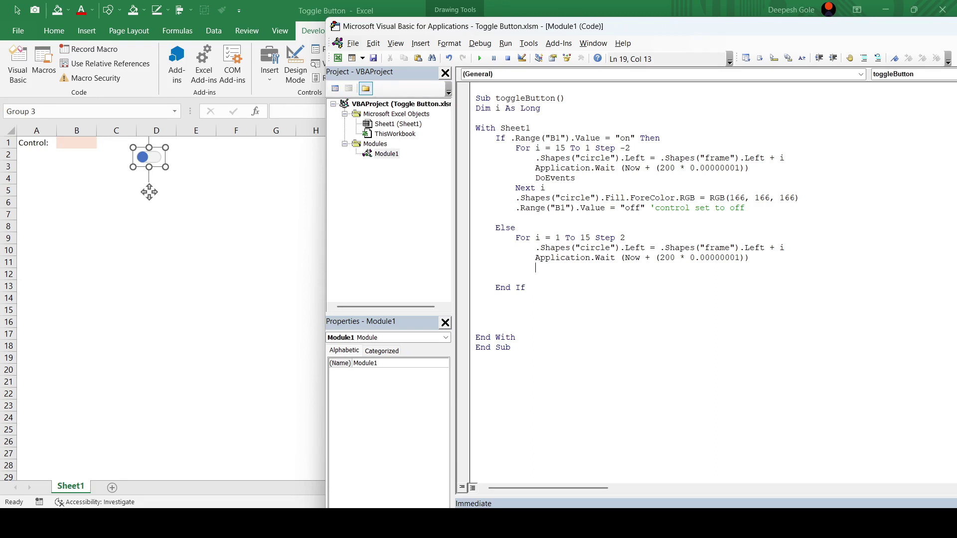
type("DoE")
type("vents")
key("Return")
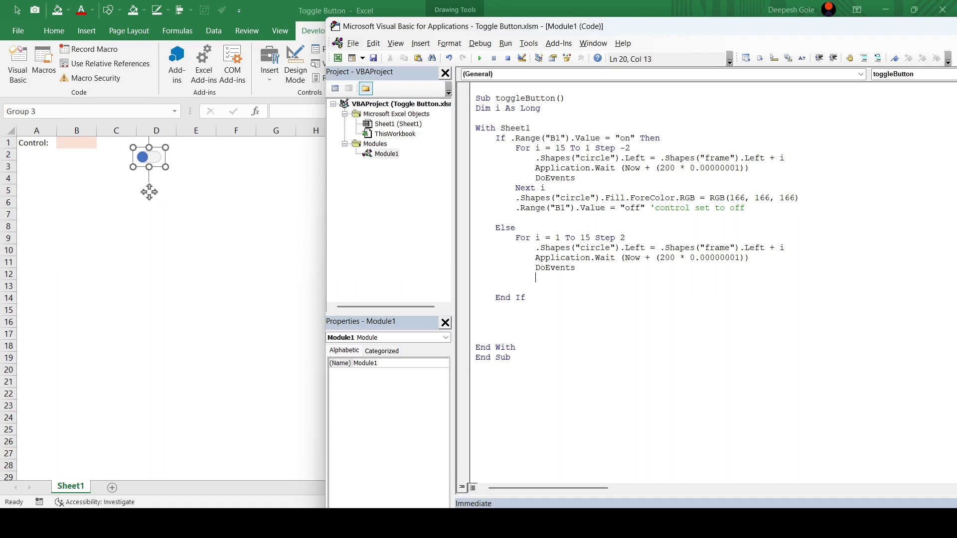
key("BackSpace")
type("ne")
type("xt i")
key("Return")
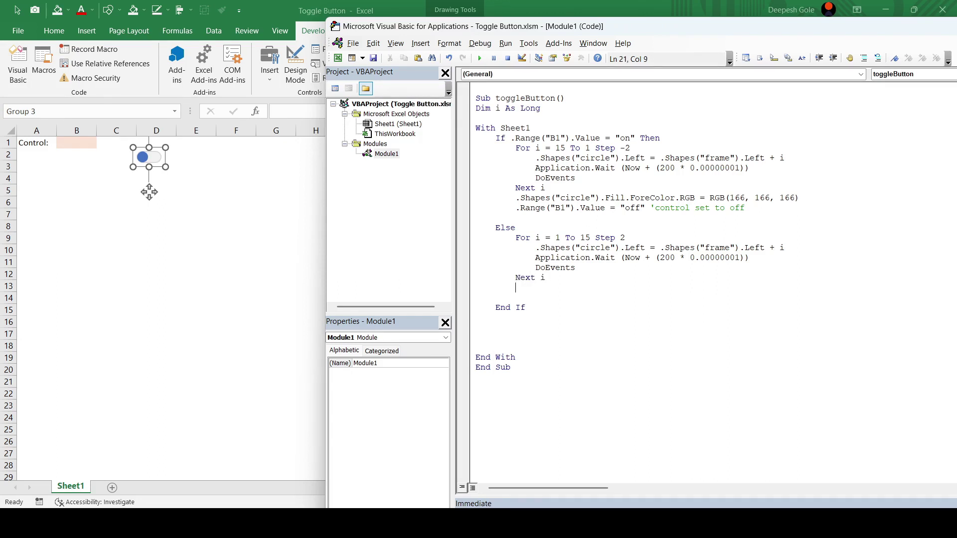
Set the circle's fill colour to RGB(0,204,102) after the Else loop
type(".sh")
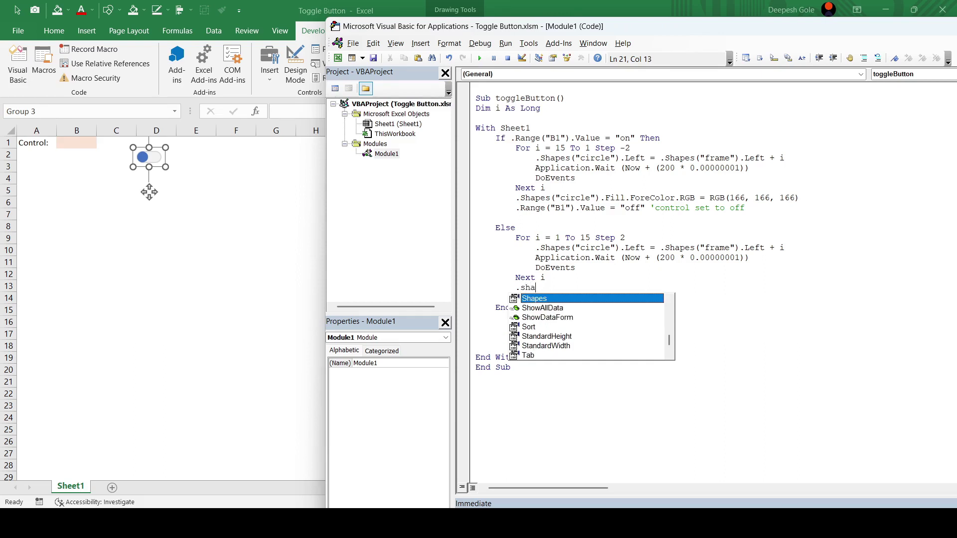
type("a")
key("Tab")
type("(\"")
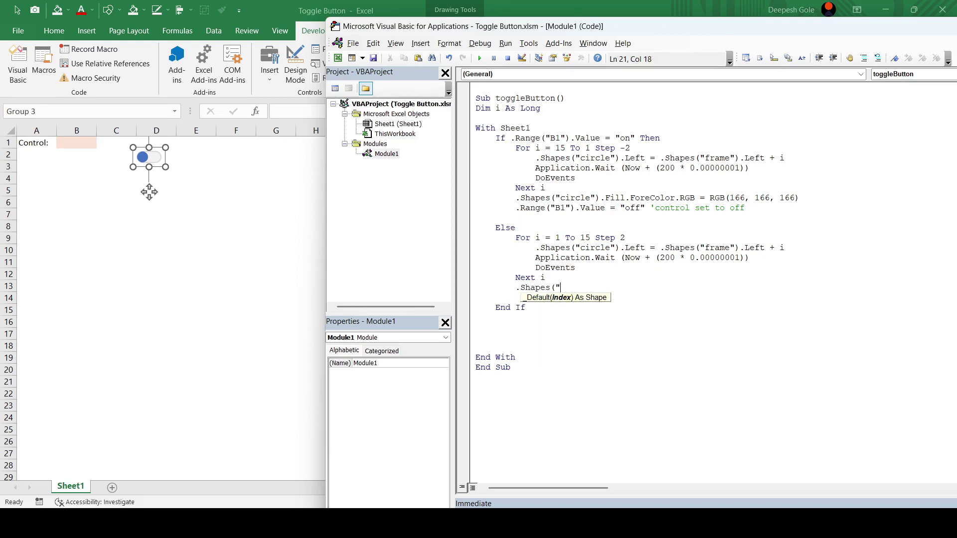
type("circ")
type("le\")")
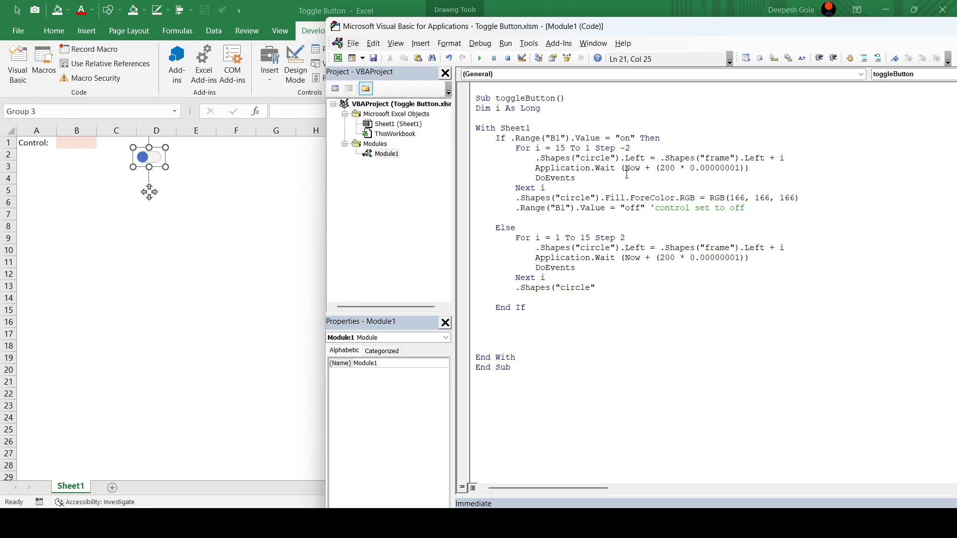
type(".F")
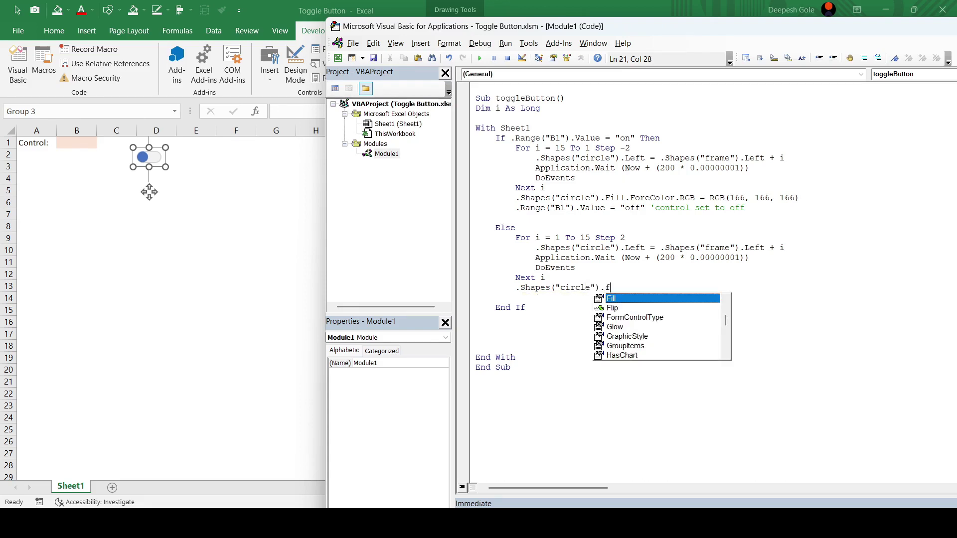
type("ill.F")
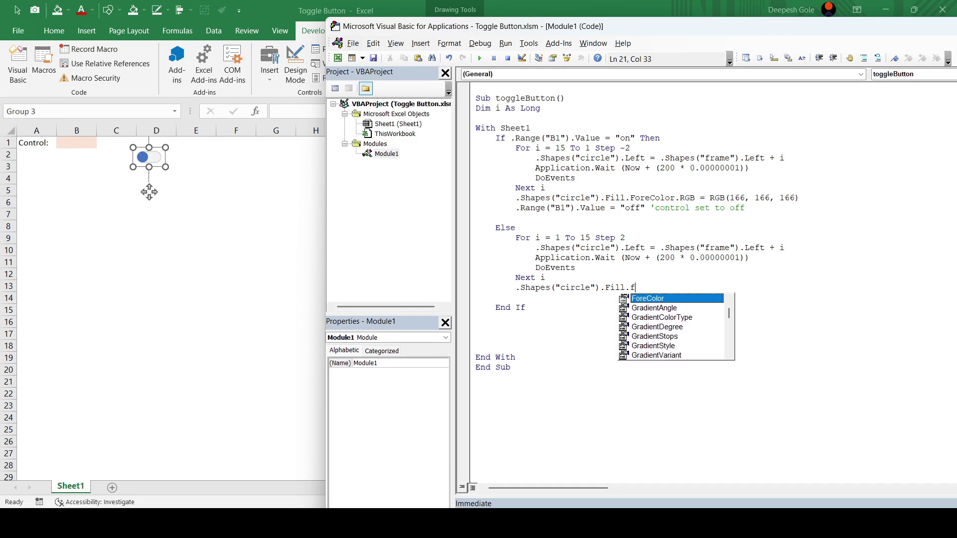
type("o")
key("Tab")
type(".")
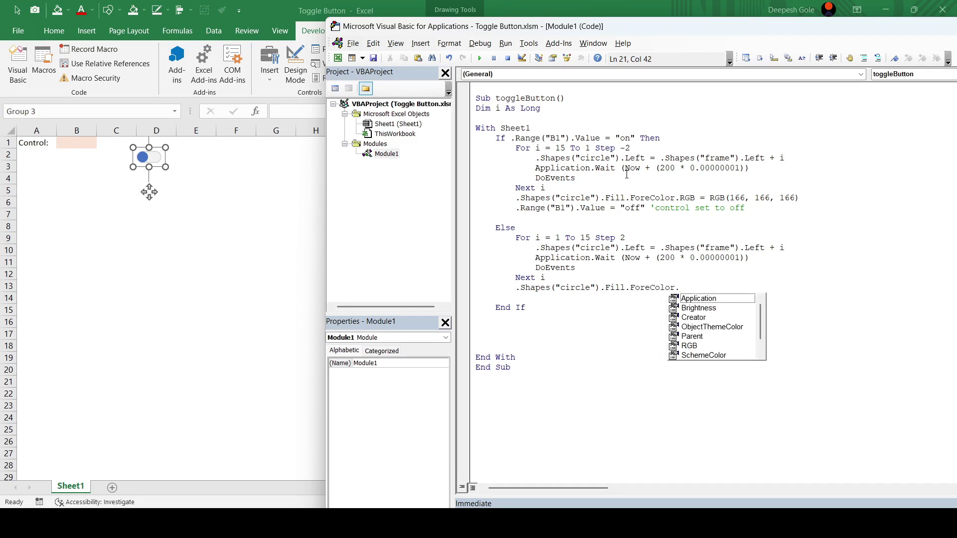
type("RGB")
key("Tab")
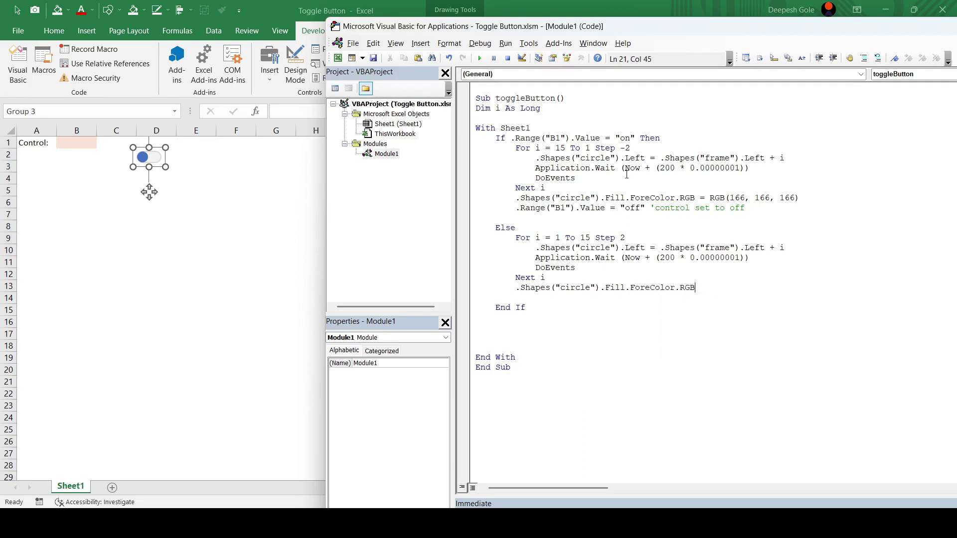
type(" = ")
type("rgb")
type("(")
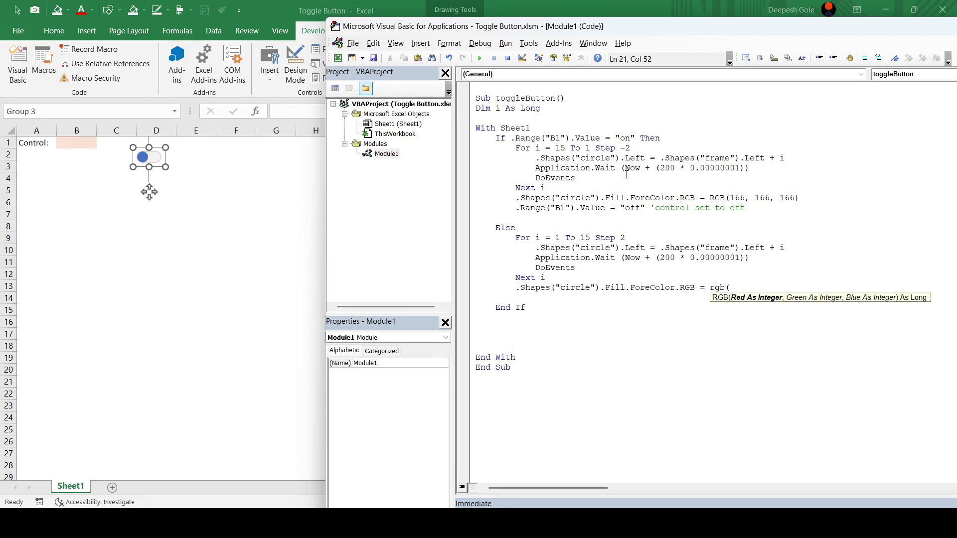
type("0")
type(",204")
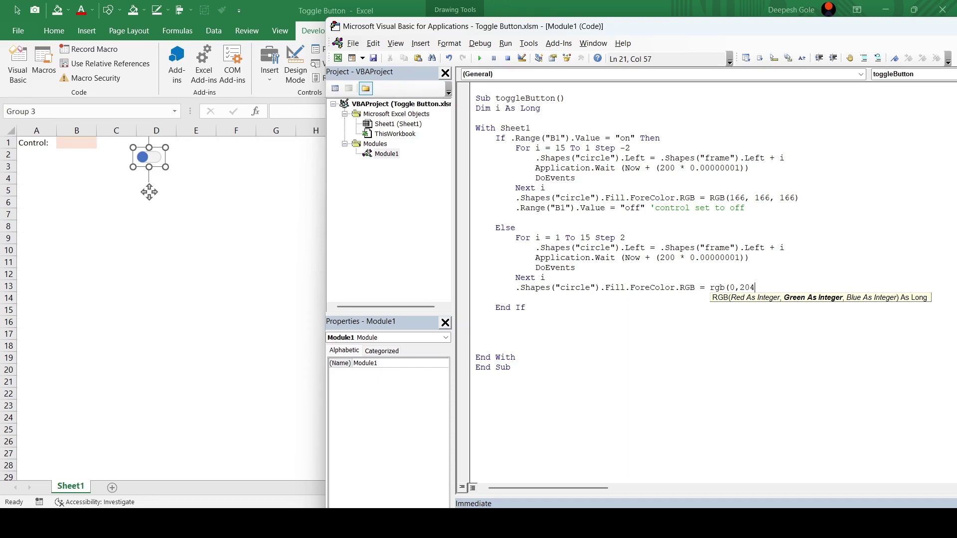
type(",102")
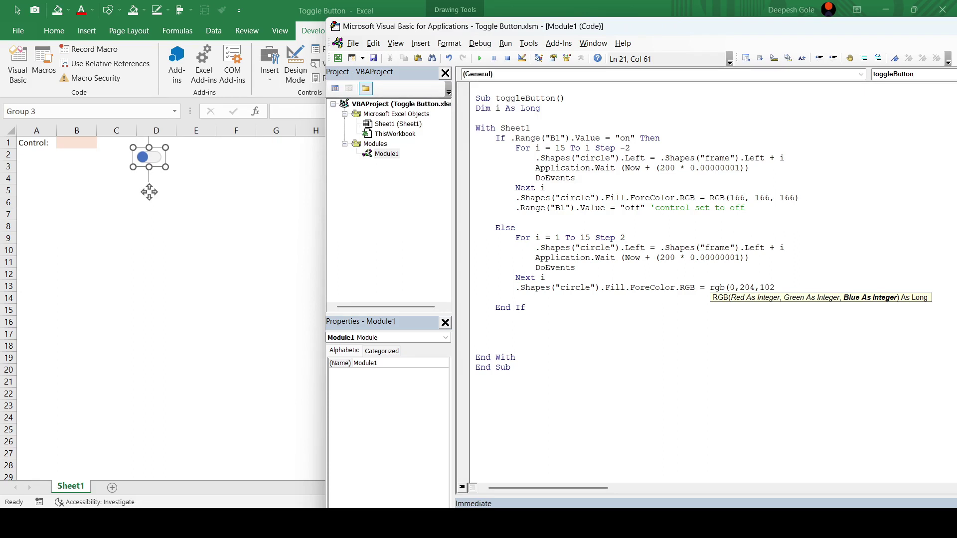
type(")")
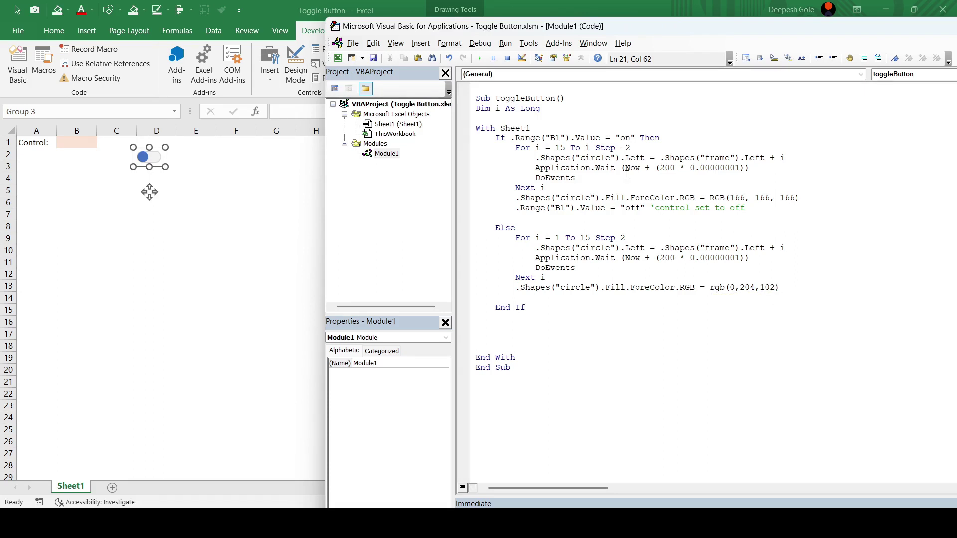
key("Return")
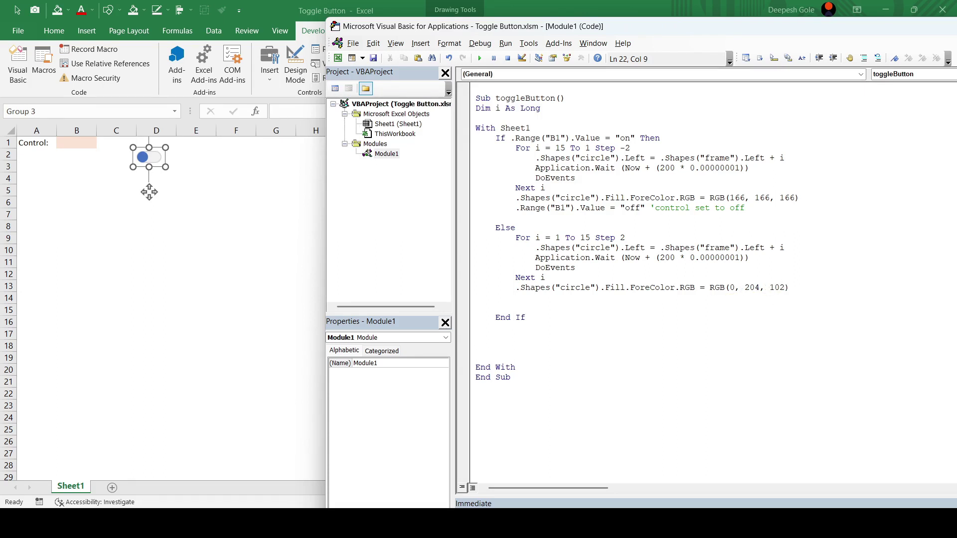
Set B1 to "on" with comment 'control set to on' and delete two blank lines before End With
type(".Ra")
key("Tab")
type("(\"B")
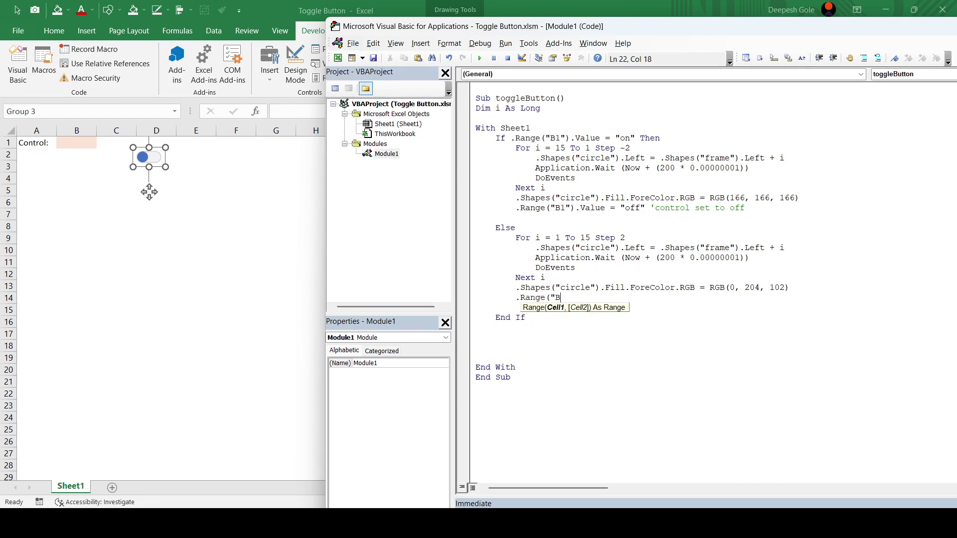
type("1\")")
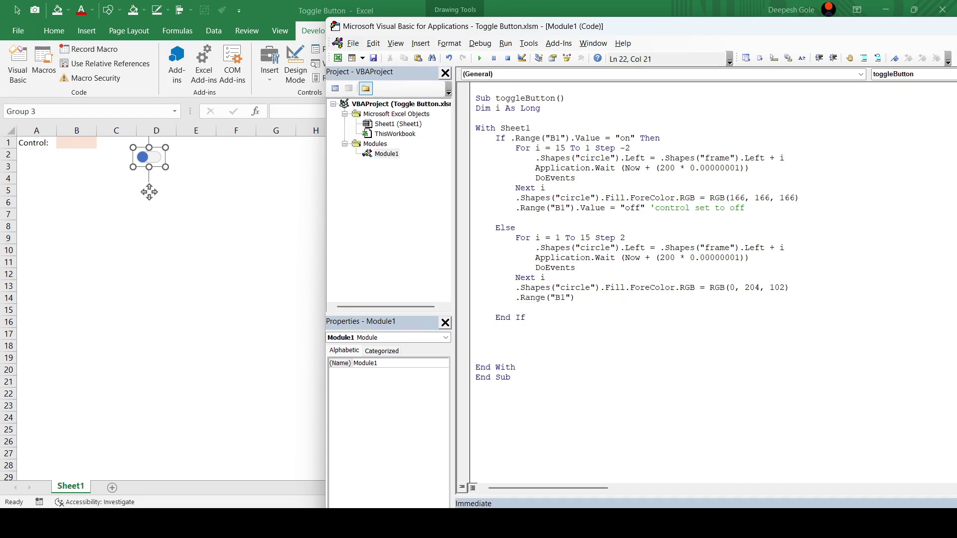
type(".value")
type(" =")
type("\"on\"")
type(" 'control ")
type("set to o")
type("n")
key("Down")
key("Down")
key("Delete")
key("Delete")
key("Delete")
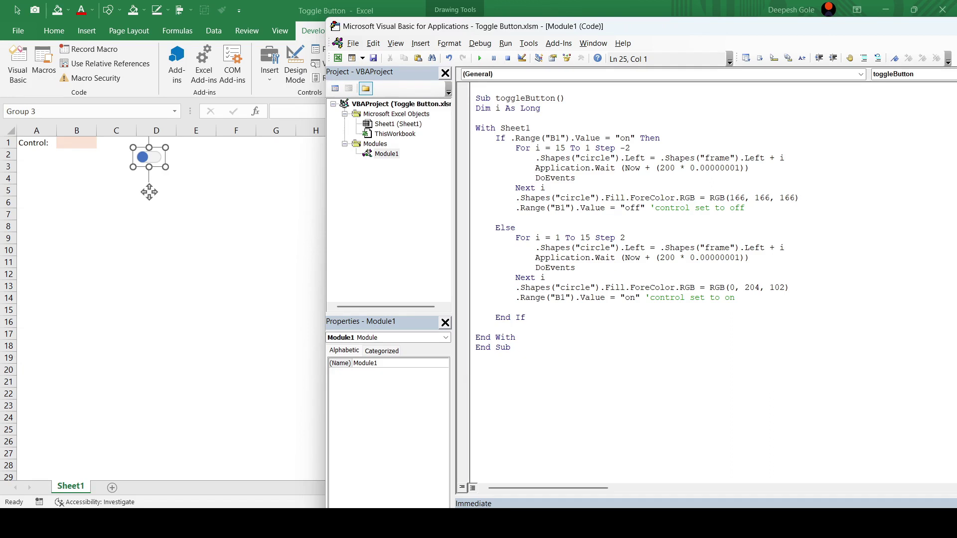
key("Delete")
Assign the toggleButton macro to the grouped toggle switch shapes on Sheet1
left_click(237, 174)
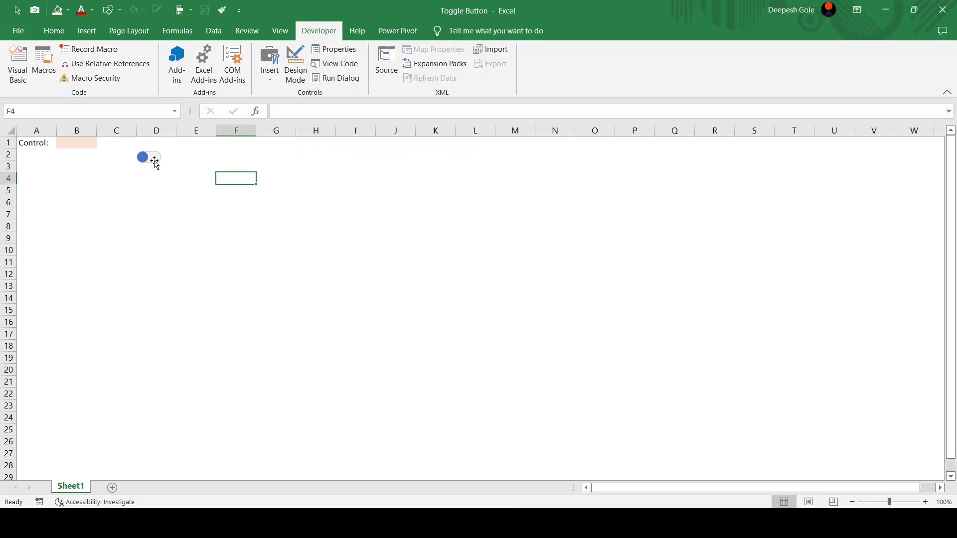
left_click(155, 158, "ctrl")
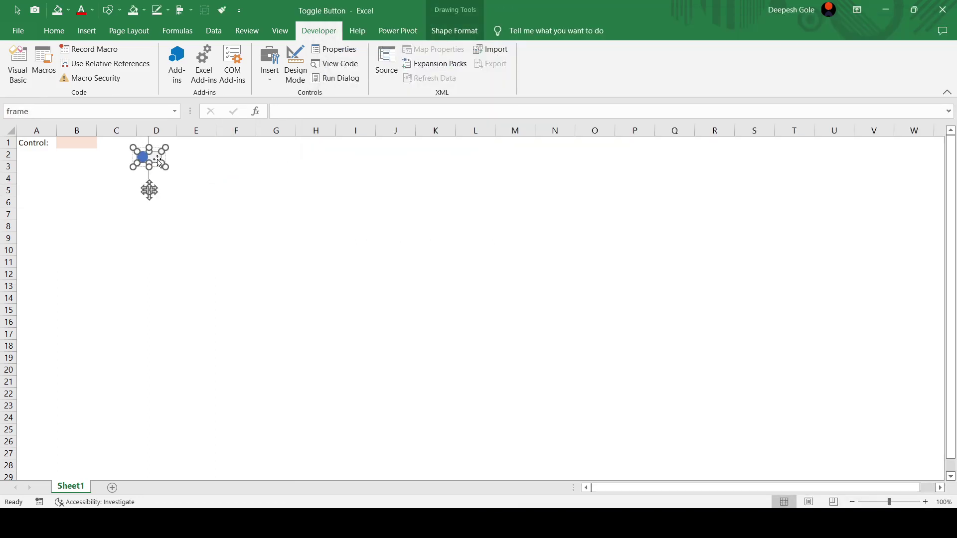
left_click(147, 165, "ctrl")
right_click(147, 164)
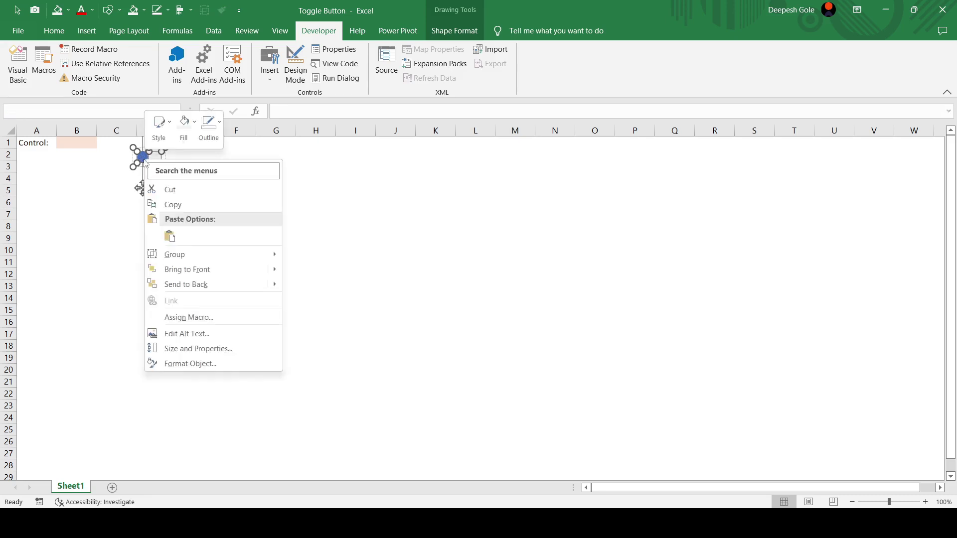
left_click(189, 318)
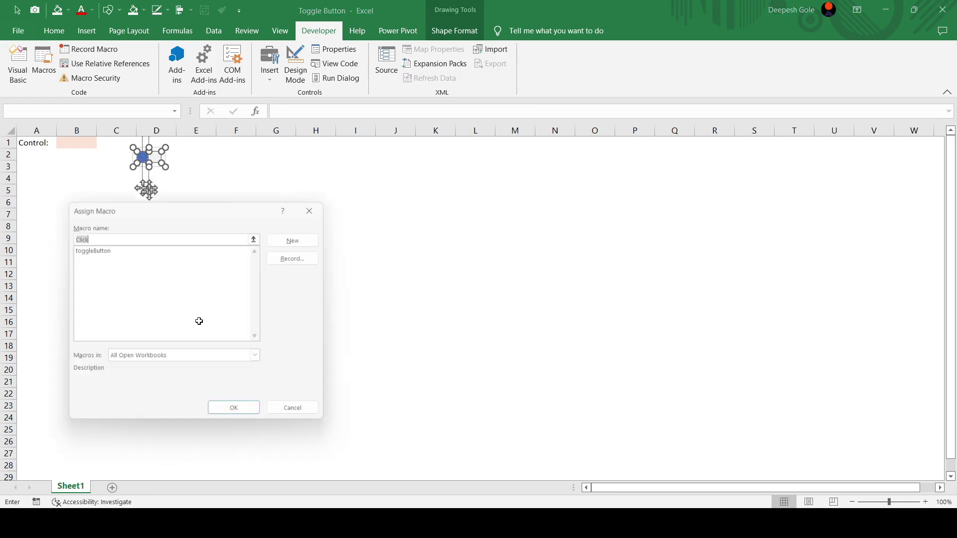
left_click(96, 248)
left_click(248, 421)
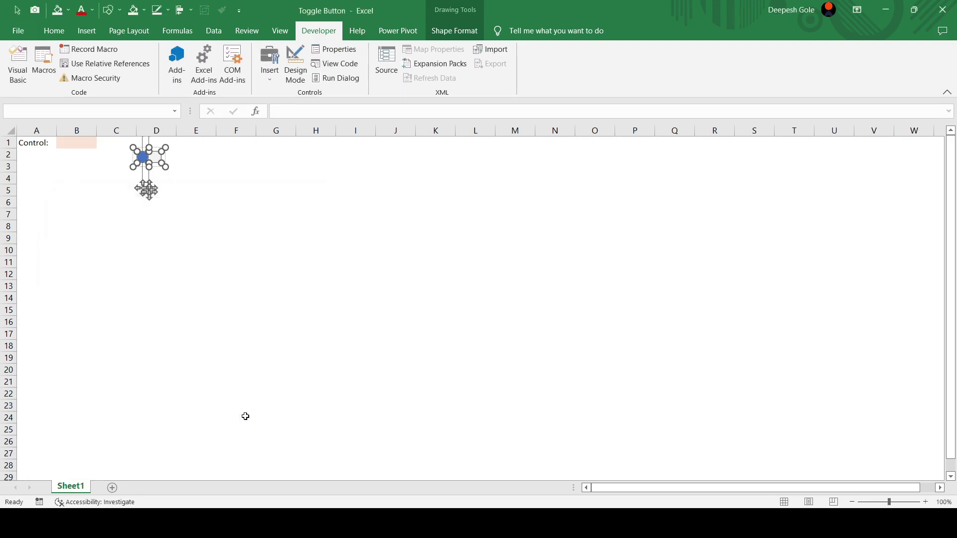
left_click(227, 225)
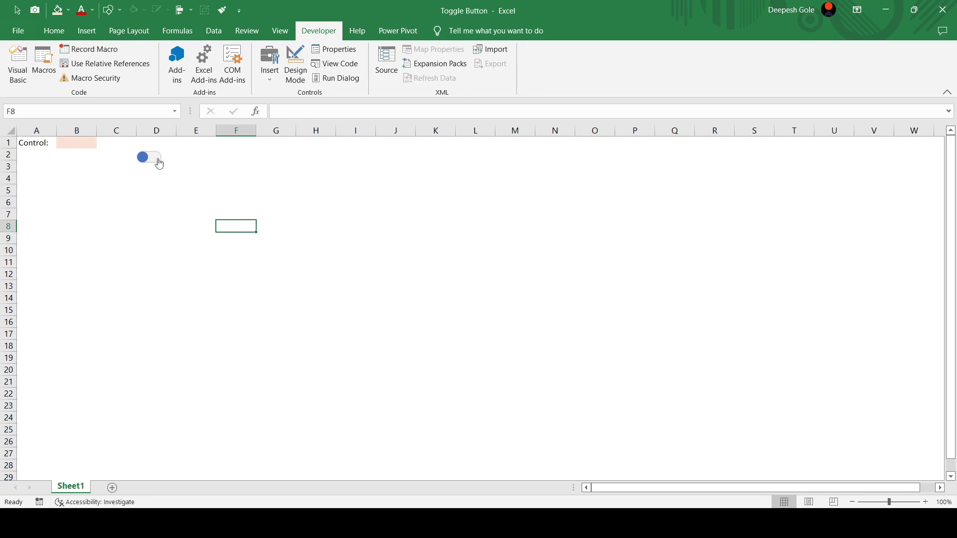
Flip the toggle on and off three times, leaving it off, then return to the VBA editor
left_click(159, 161)
left_click(148, 166)
left_click(151, 159)
left_click(146, 163)
left_click(152, 161)
left_click(146, 164)
left_click(19, 74)
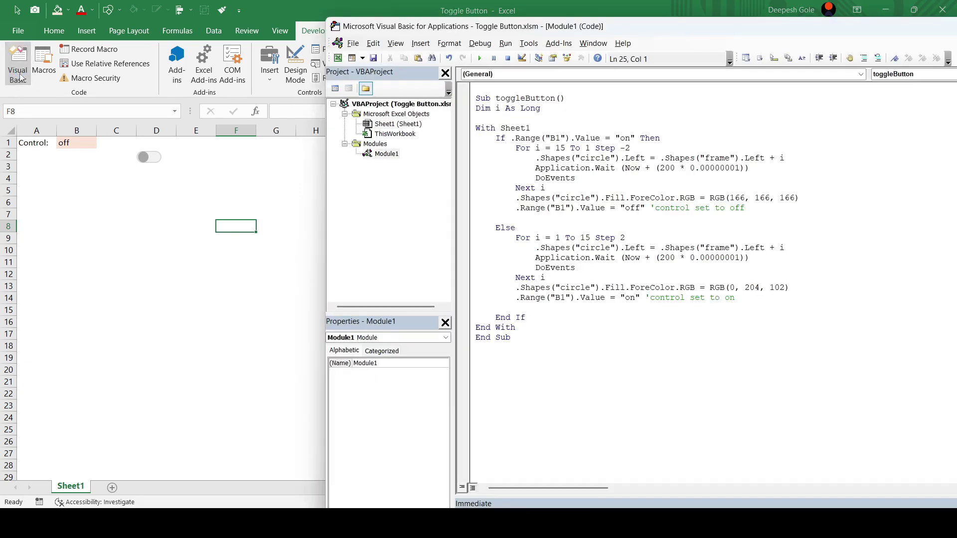
Insert a '*******Your code goes here****** comment and an asterisk line before Else
left_click(540, 217)
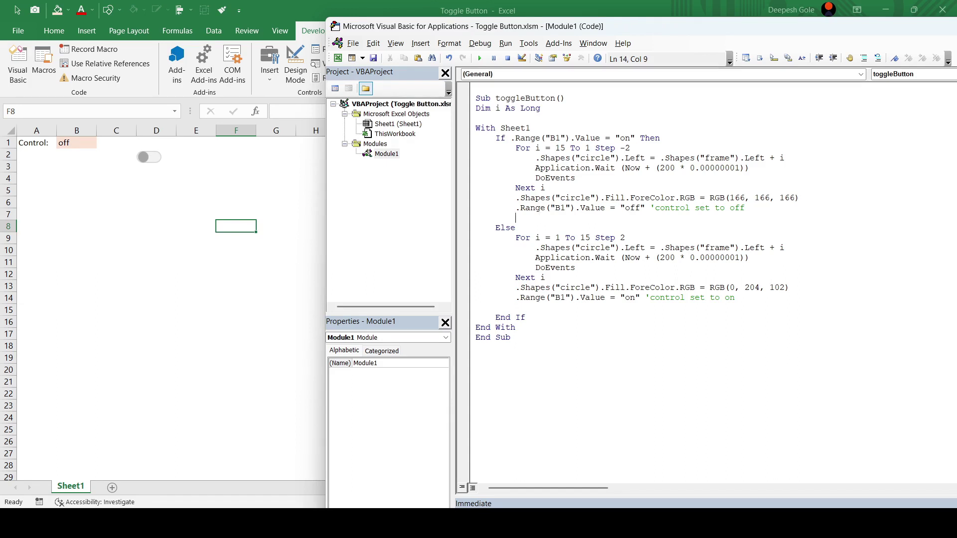
key("Return")
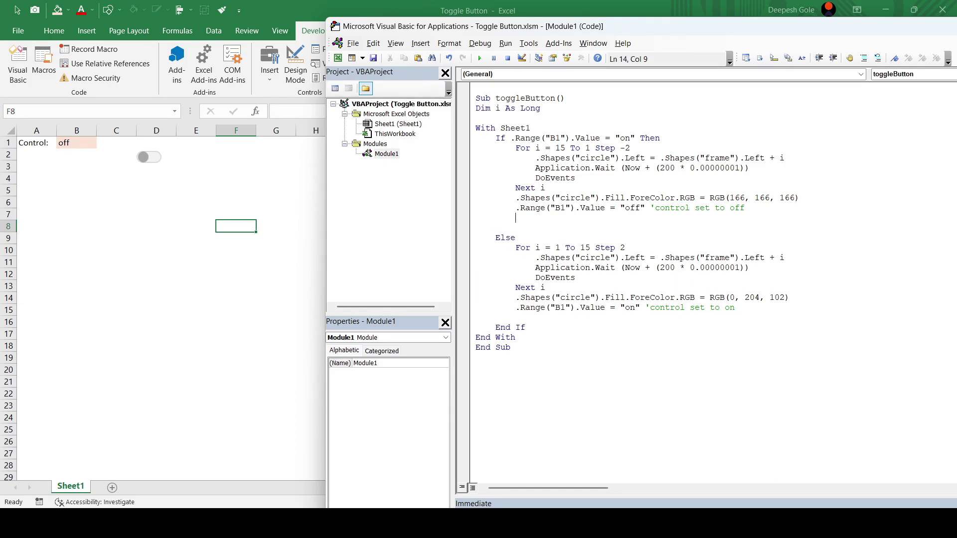
key("Return")
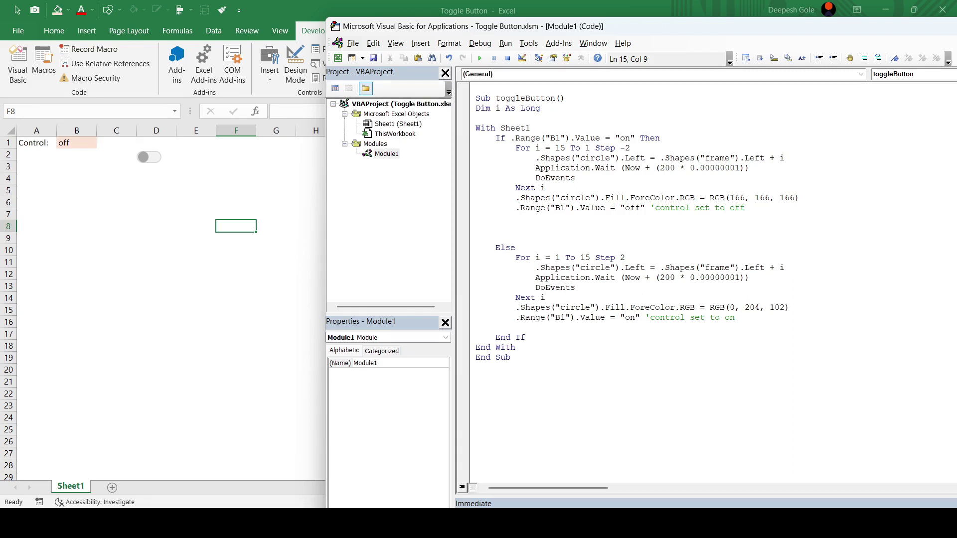
type("'*******")
type("You")
type("r g")
key("BackSpace")
type("co")
type("de goes")
type(" here")
type("******")
left_click(657, 242)
key("Return")
key("Return")
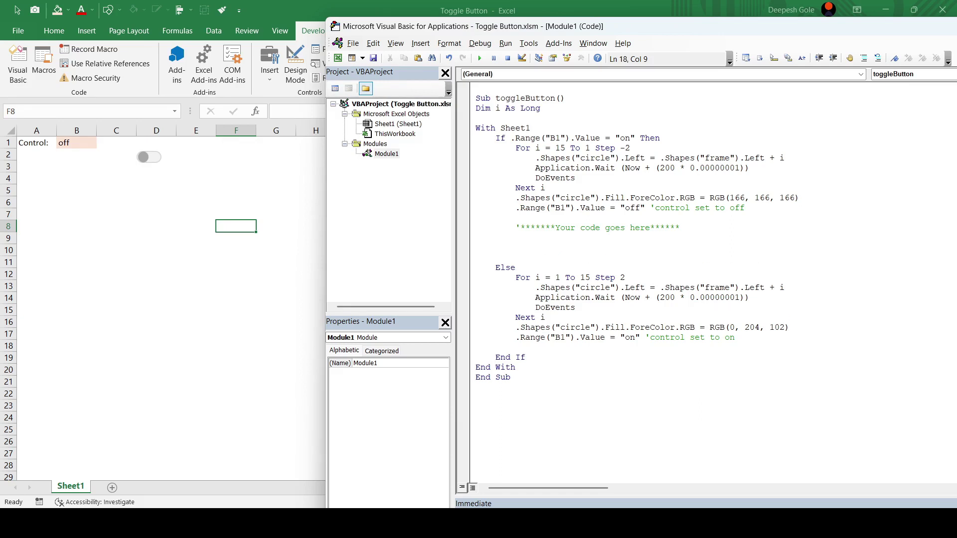
type("'*")
type("******************************")
type("*")
Reword the comment to 'Your code when enable button' and lengthen the asterisk line
left_click(591, 247)
left_click(652, 228)
left_click_drag(650, 228, 605, 228)
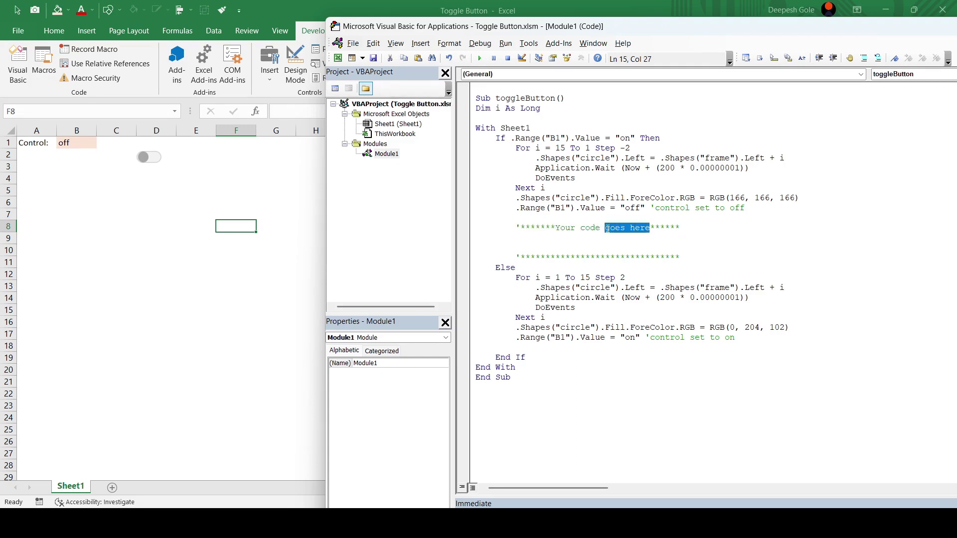
type("for")
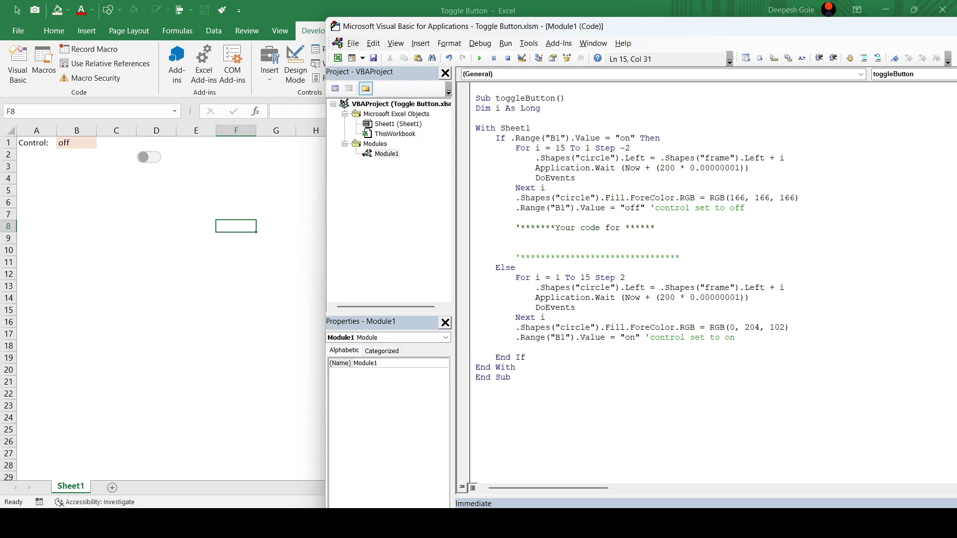
key("BackSpace")
key("BackSpace")
key("BackSpace")
key("BackSpace")
type("wh")
type("en ena")
type("ble butt")
type("on")
left_click(687, 256)
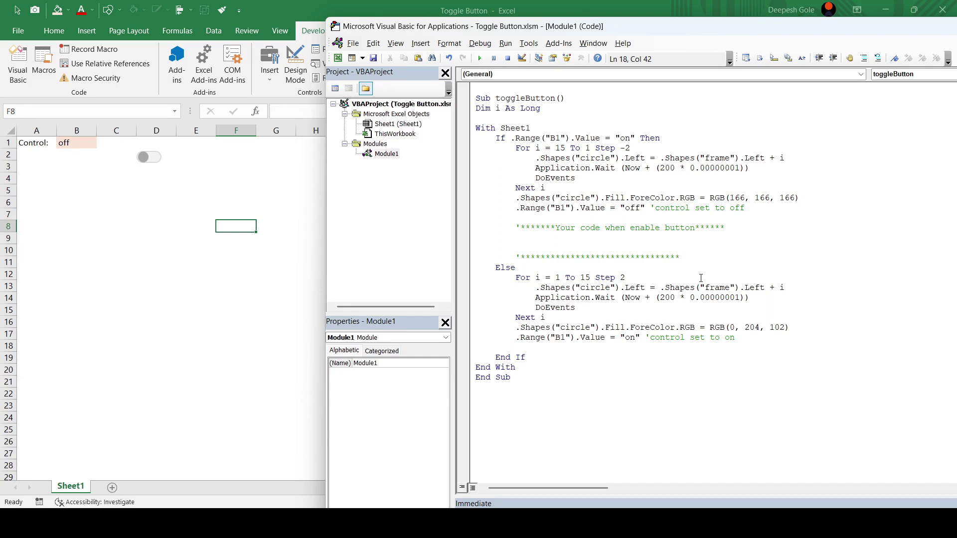
type("*******")
type("*")
left_click(629, 247)
Copy the placeholder block into the Else branch, changing 'enable' to 'disable'
left_click_drag(723, 259, 469, 229)
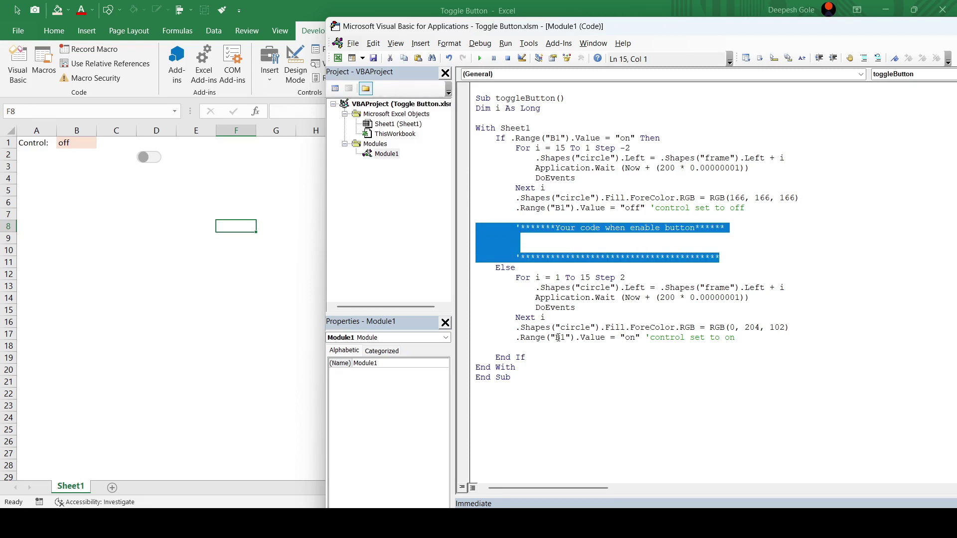
left_click(542, 348)
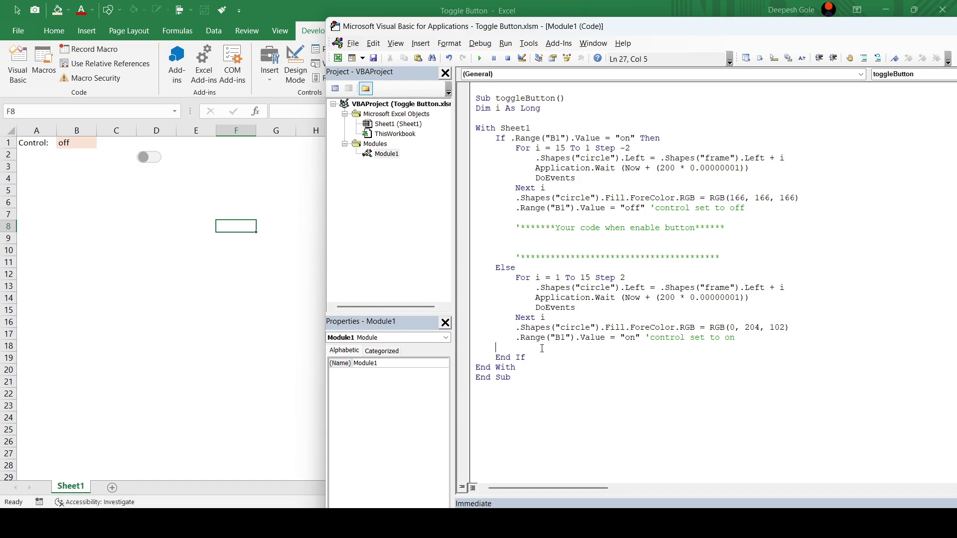
type("'*******Your code when enable button******           '****************************************")
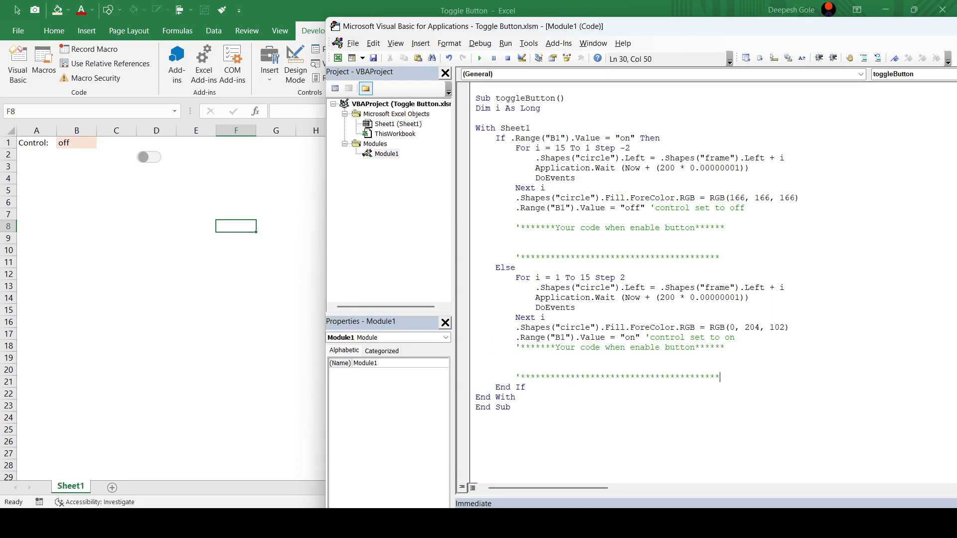
left_click(768, 338)
key("Return")
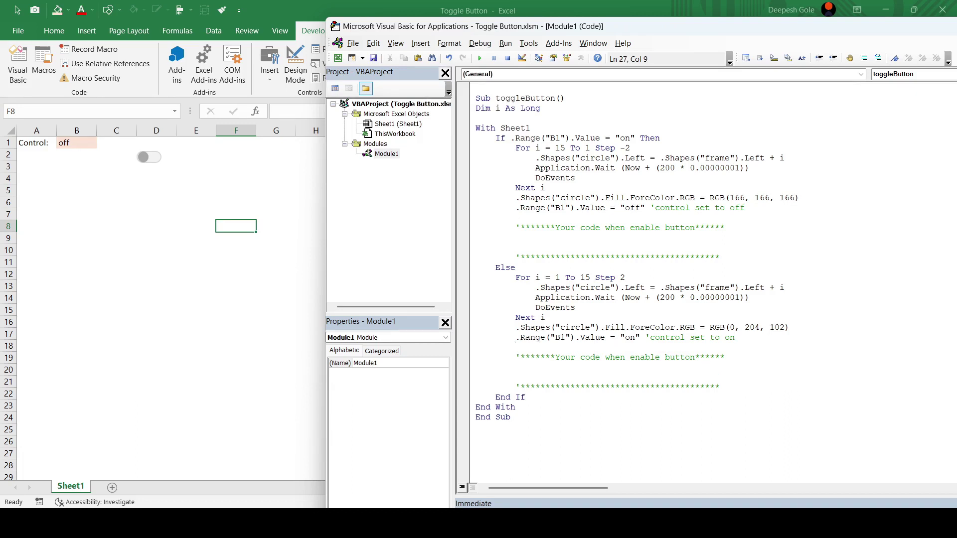
double_click(656, 359)
type("disa")
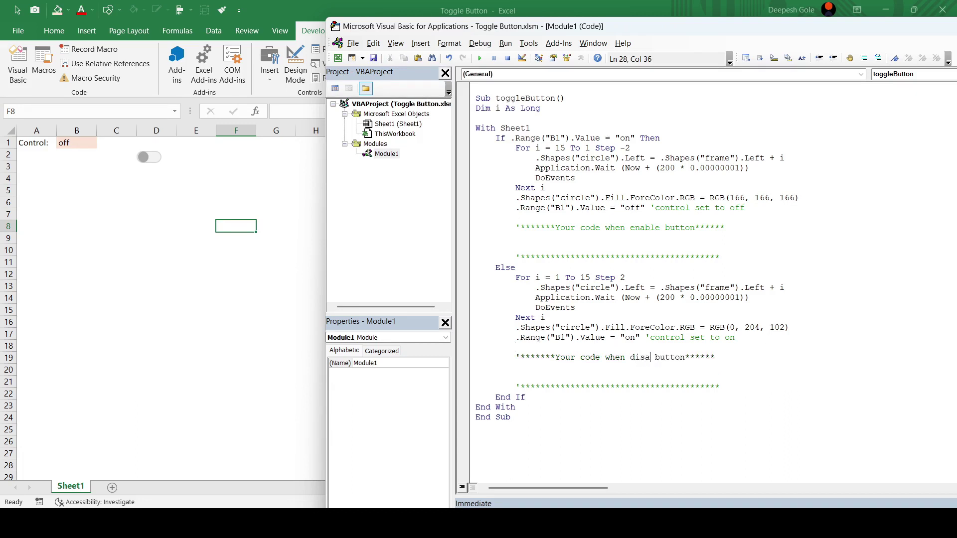
type("ble")
left_click(635, 393)
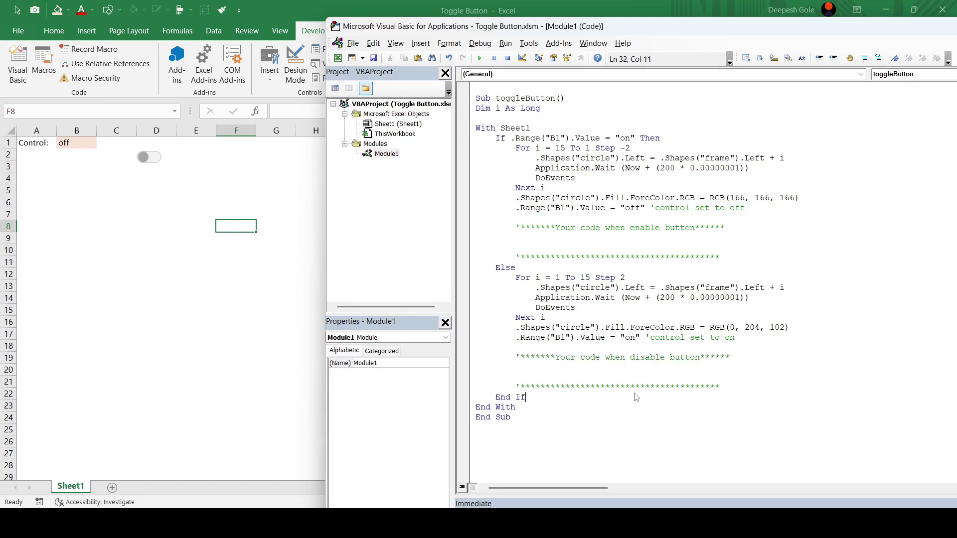
left_click(538, 241)
Add MsgBox "Button is Enable." and MsgBox "Button is disable." under their placeholder comments
type("msgbox ")
type("\"B")
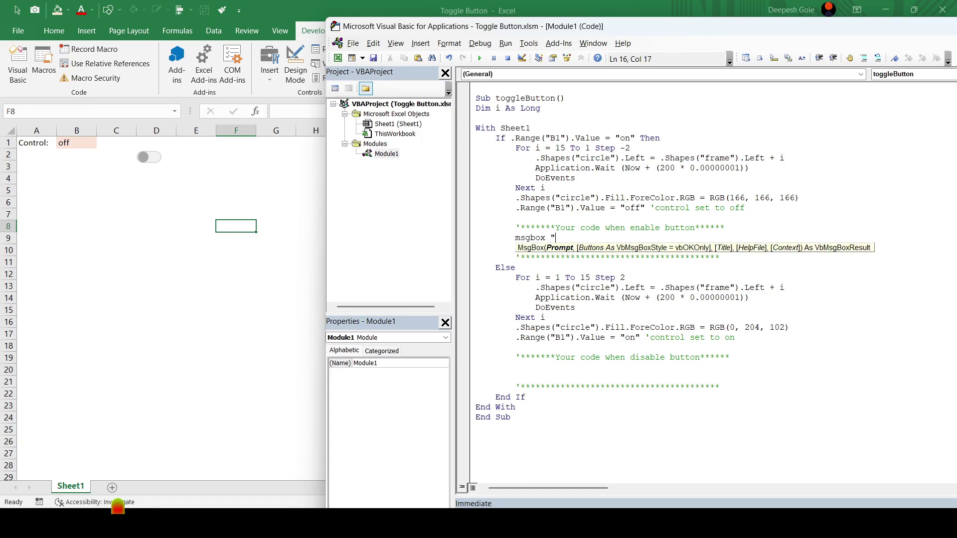
type("ut")
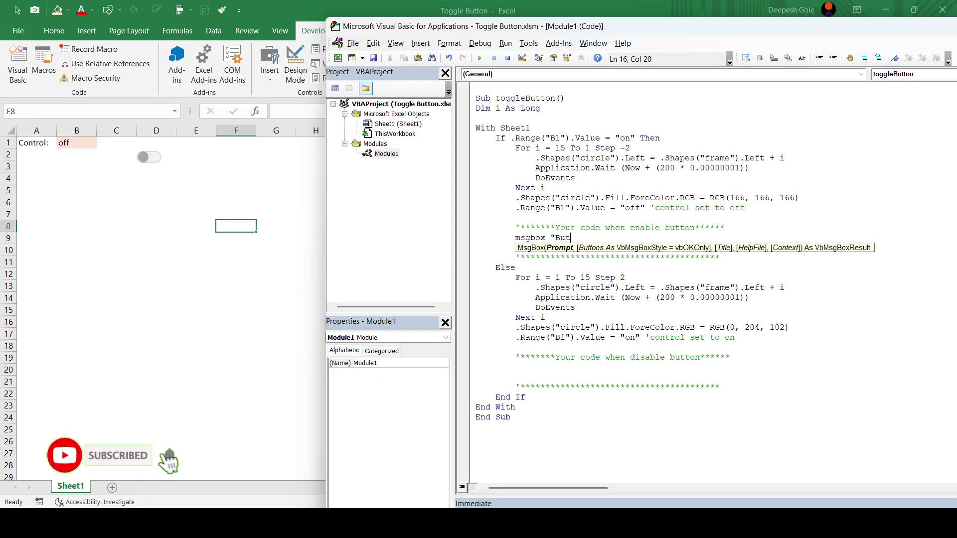
type("ton is ")
type("Enable")
type(".\"")
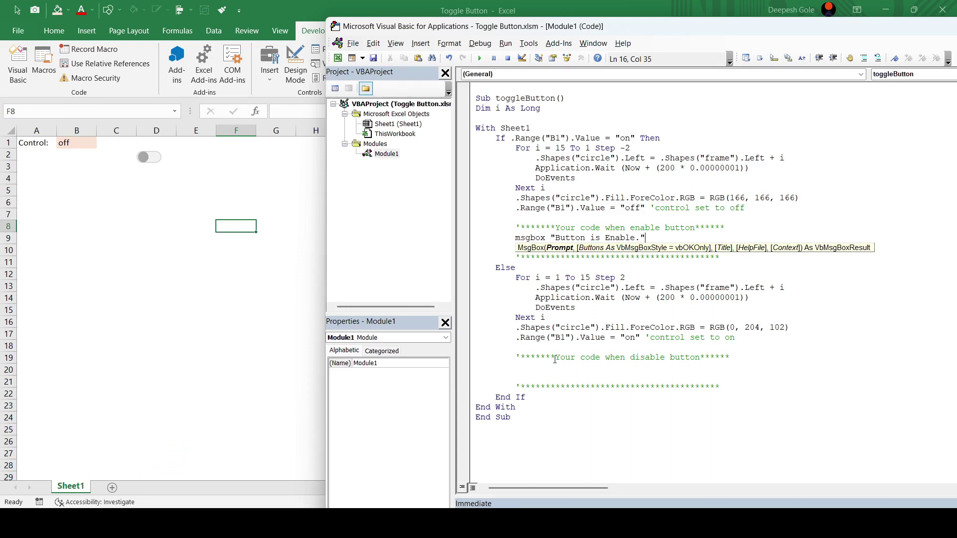
left_click(543, 372)
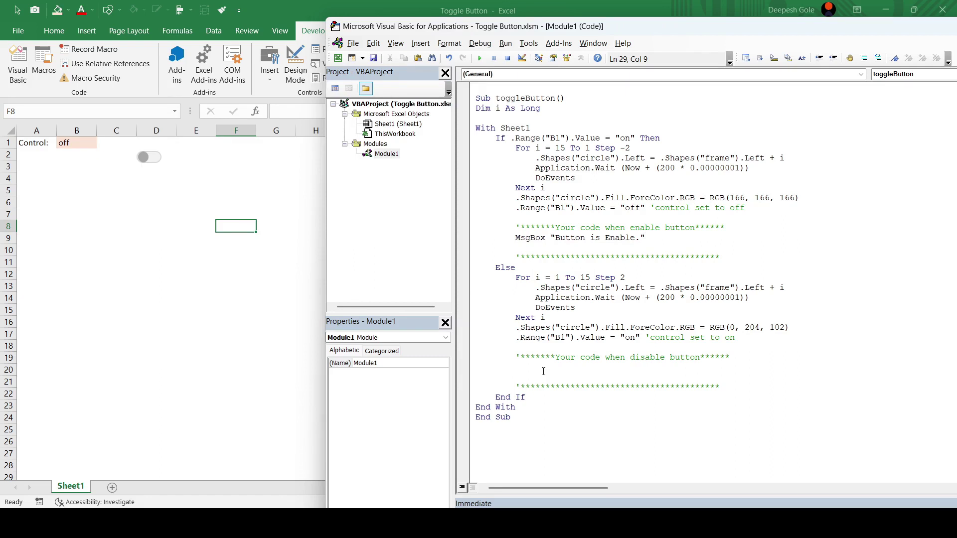
type("msgbox")
type(" \"Bu")
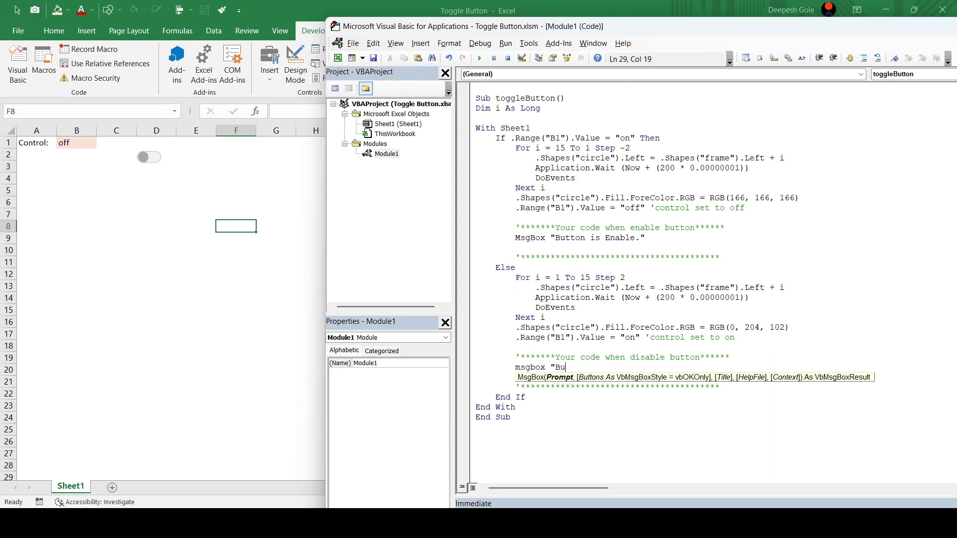
type("tton is ")
type("disable.")
type("\"")
left_click(623, 359)
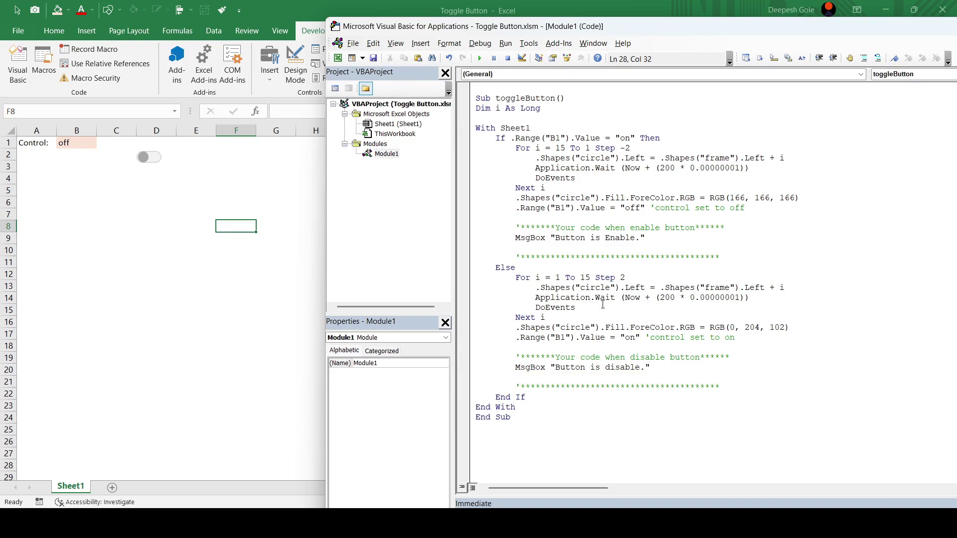
Flip the toggle on and off repeatedly, dismissing each 'Button is Enable.' and 'Button is disable.' message
left_click(479, 58)
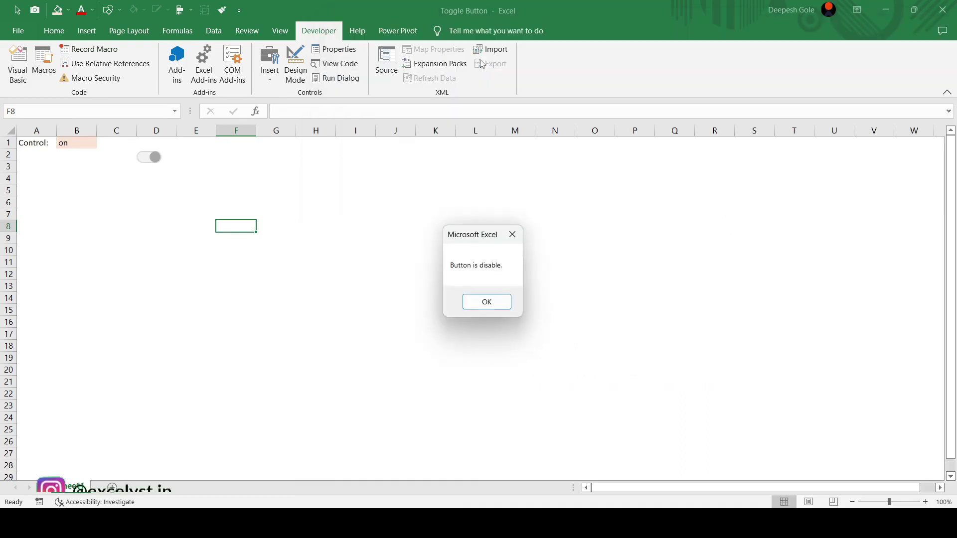
left_click(500, 303)
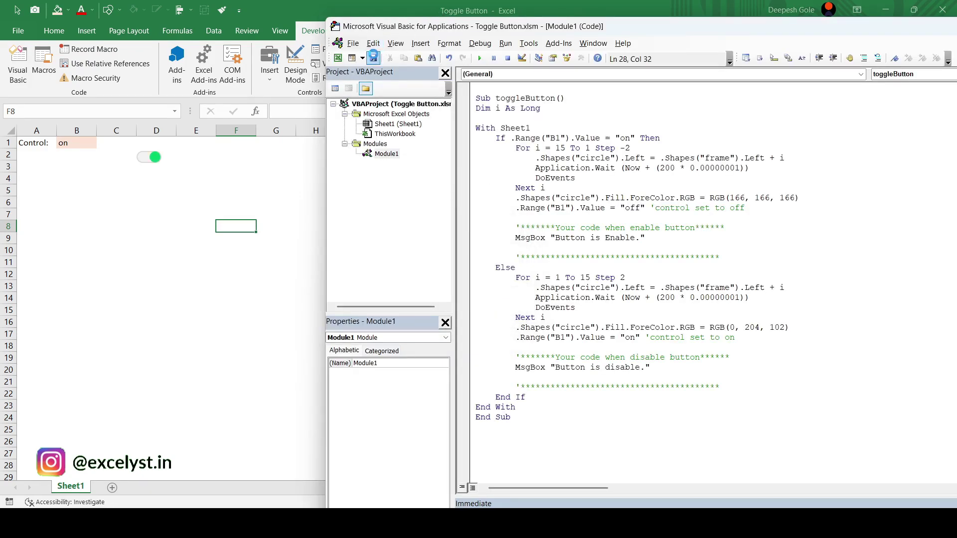
left_click(231, 249)
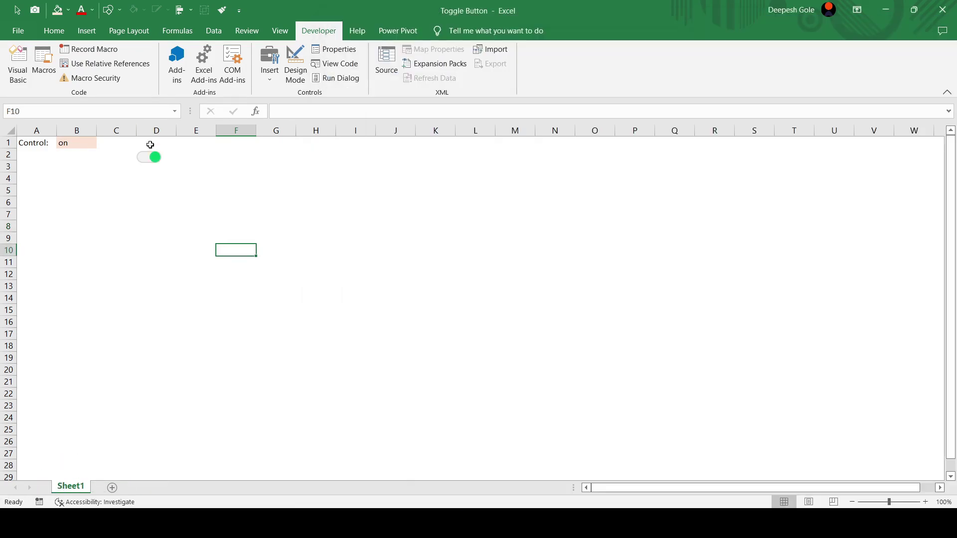
left_click(149, 164)
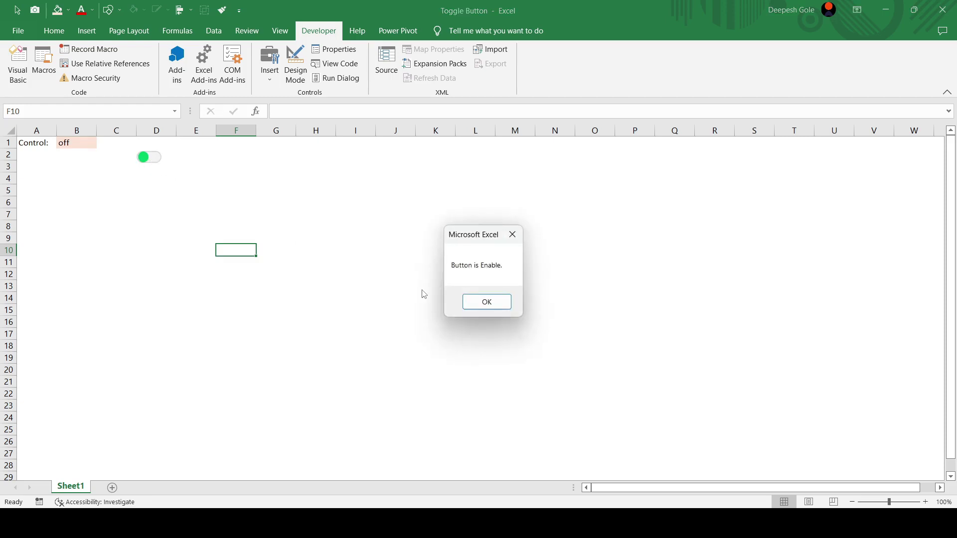
left_click(487, 301)
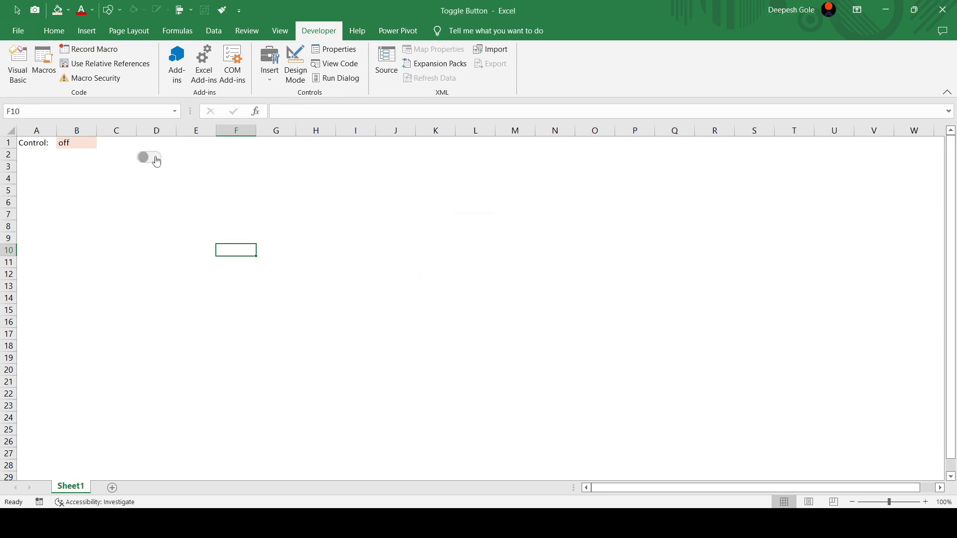
left_click(155, 157)
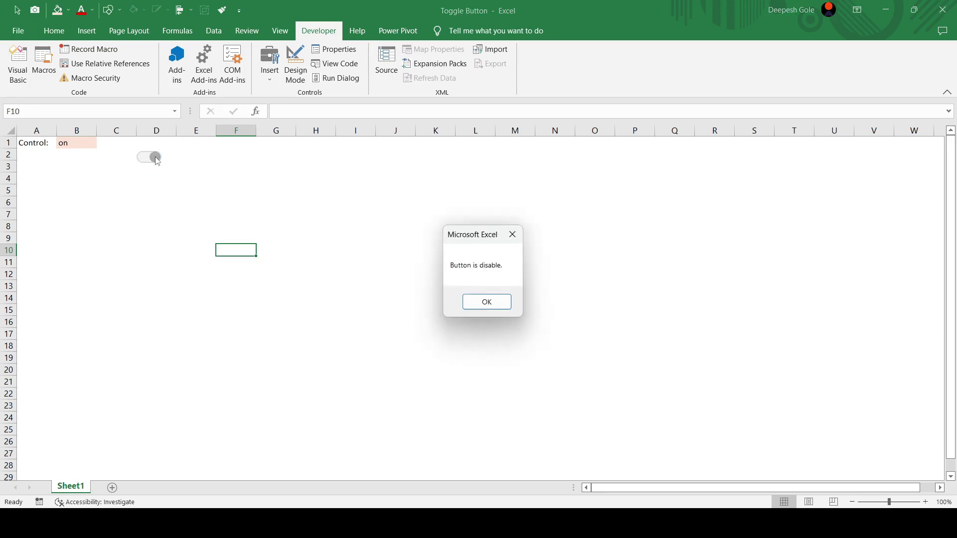
left_click(503, 306)
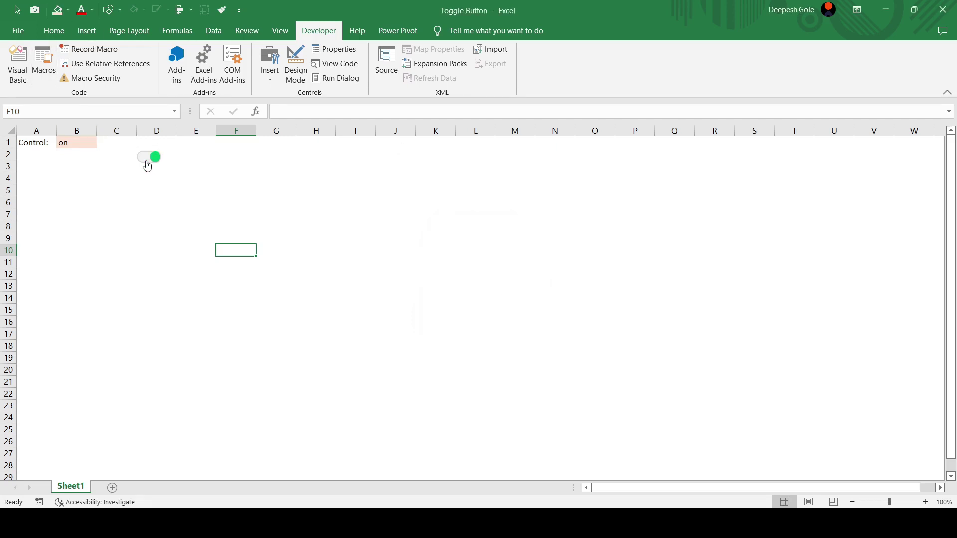
left_click(147, 159)
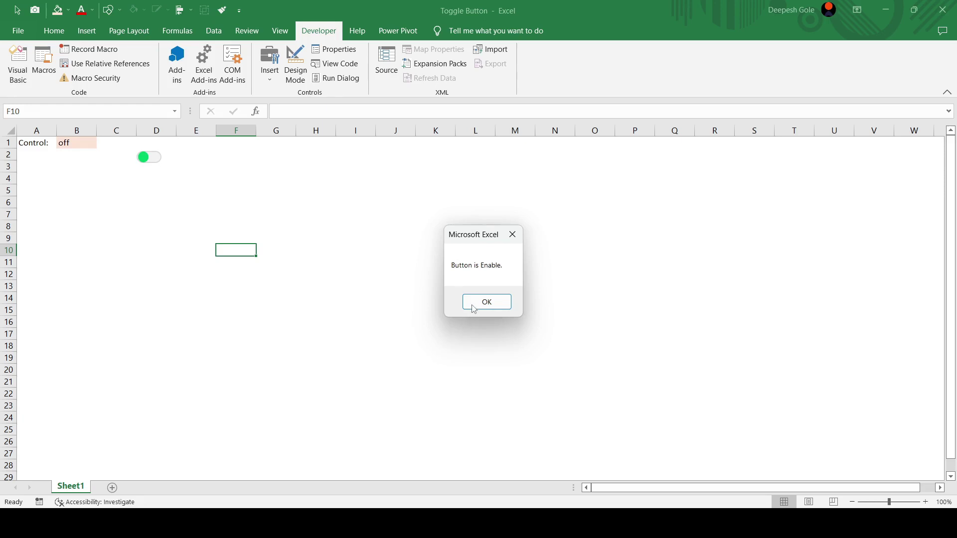
left_click(476, 304)
left_click(155, 160)
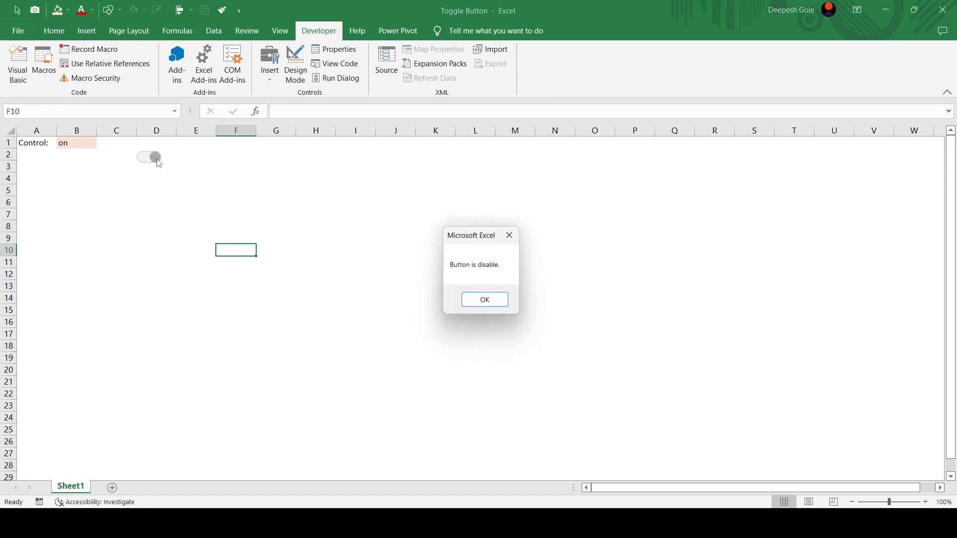
left_click(484, 305)
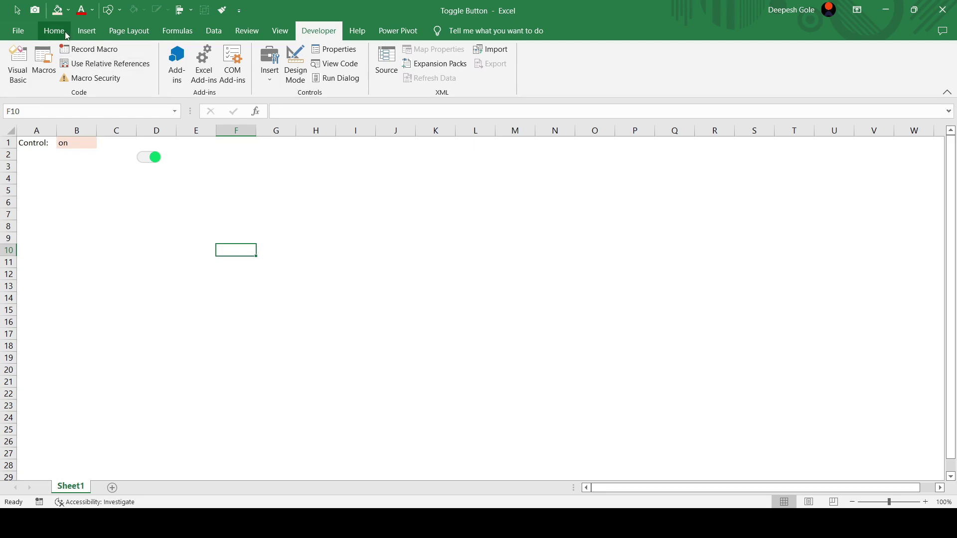
Delete the 'Button is Enable.' and 'Button is disable.' MsgBox lines from the toggle macro
left_click(18, 64)
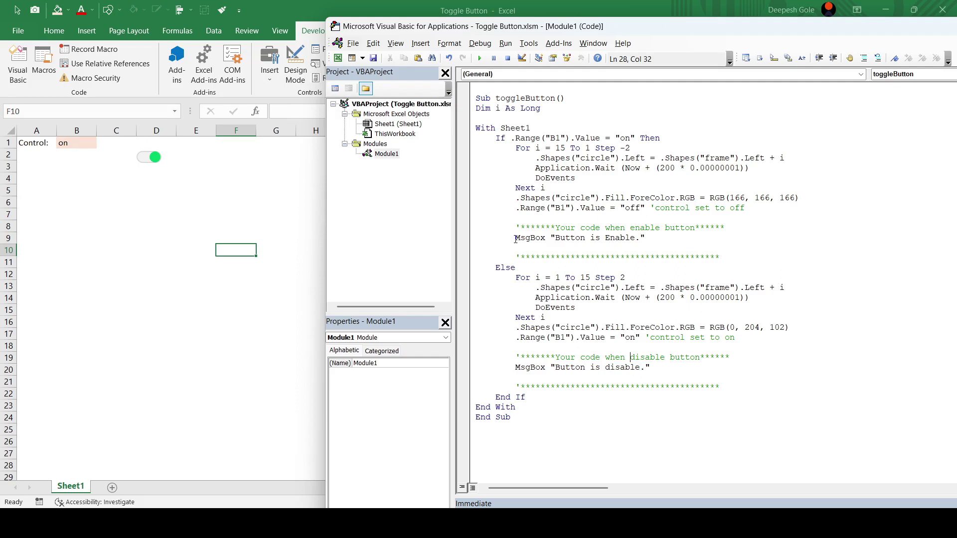
left_click_drag(516, 239, 686, 240)
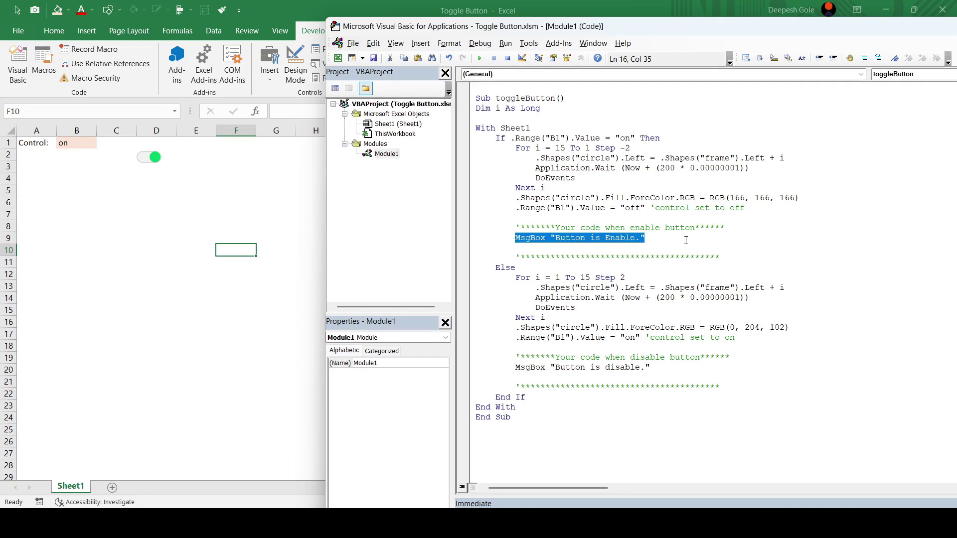
key("Delete")
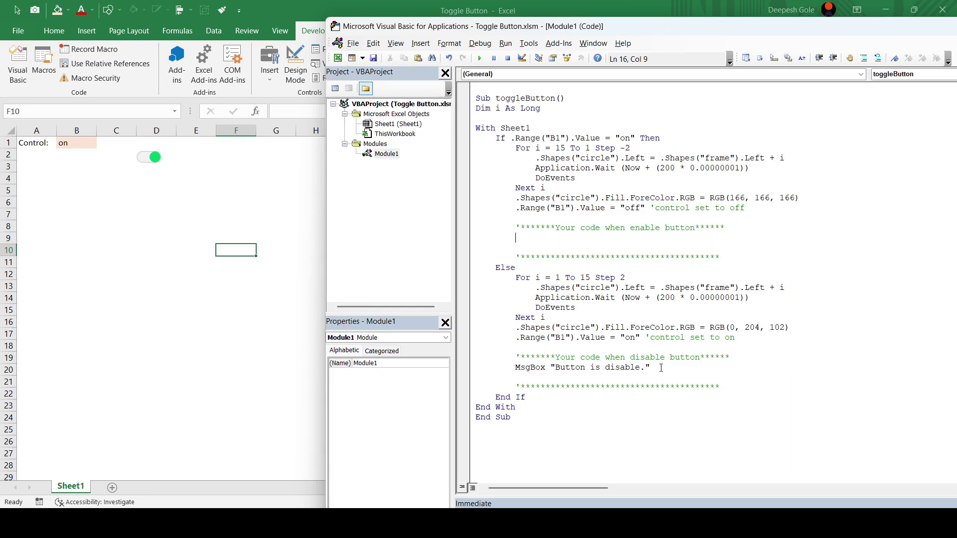
left_click_drag(661, 368, 518, 375)
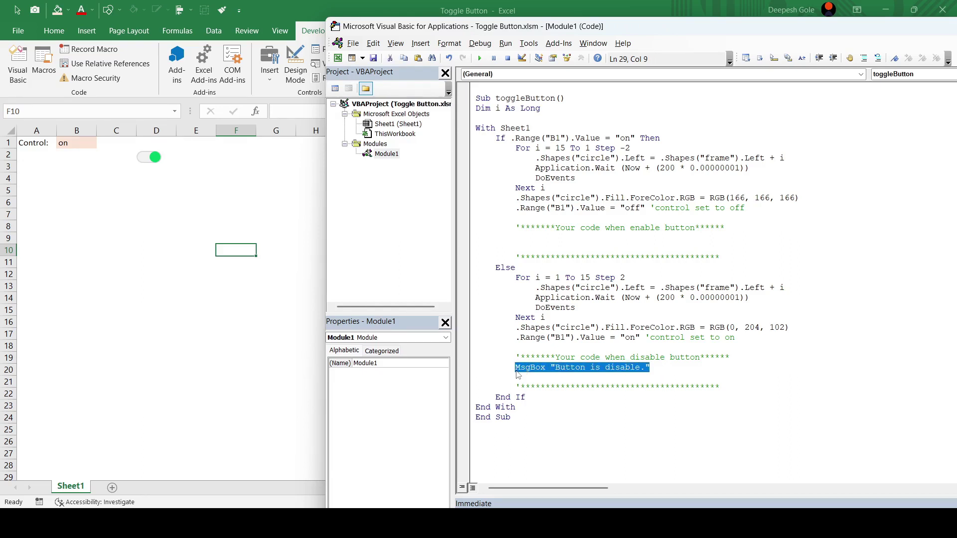
key("Delete")
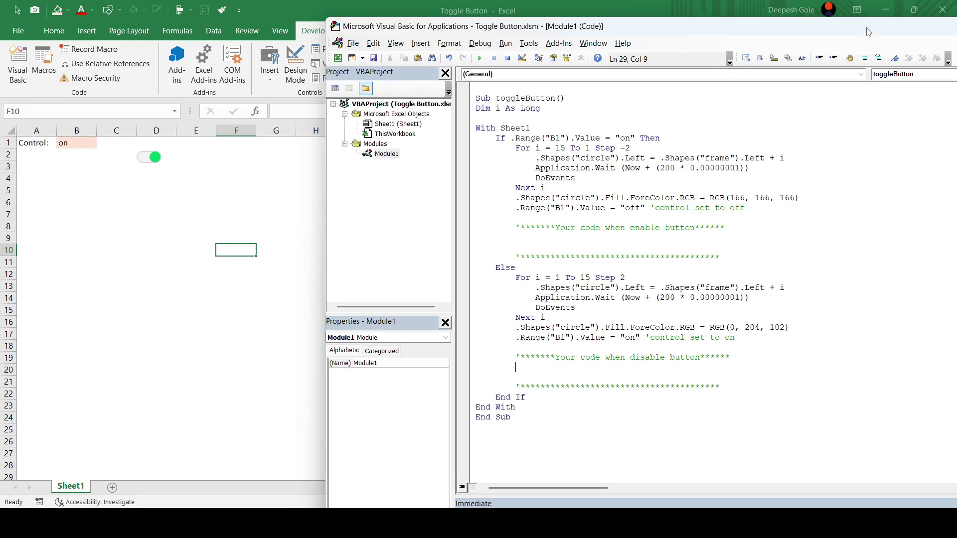
Minimize the VBA editor and flip the toggle a few times to confirm it still works
mouse_move(869, 30)
left_mouse_down()
mouse_move(764, 68)
mouse_move(525, 76)
left_mouse_up()
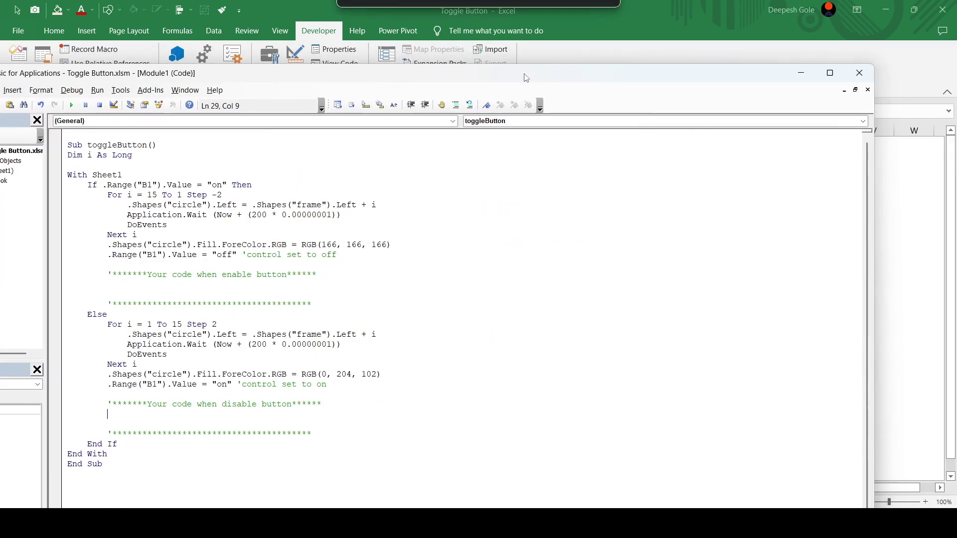
left_click(802, 74)
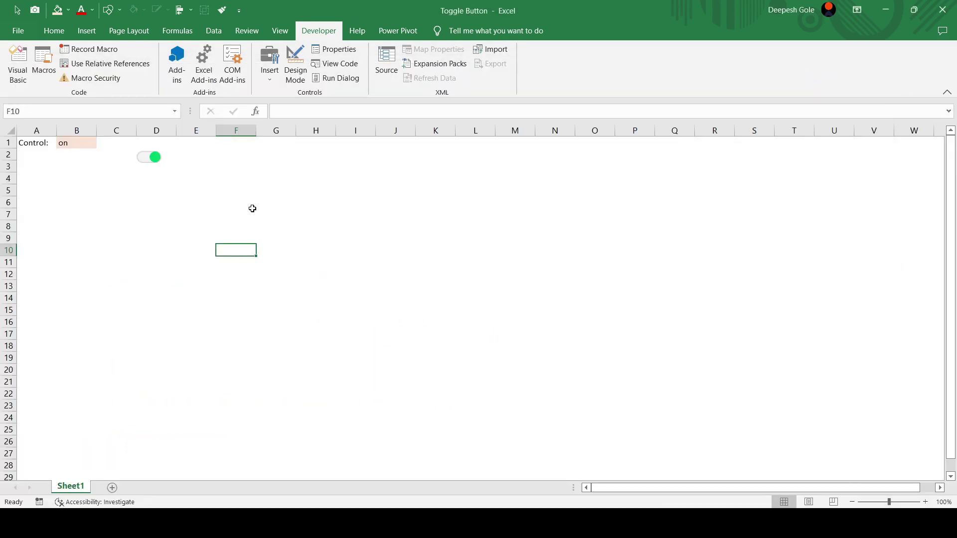
left_click(146, 165)
left_click(154, 158)
left_click(179, 191)
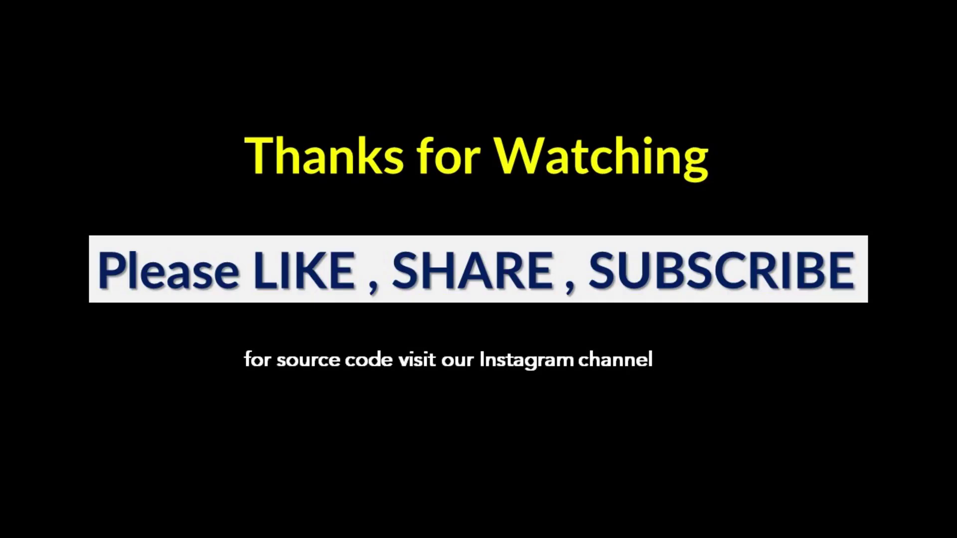